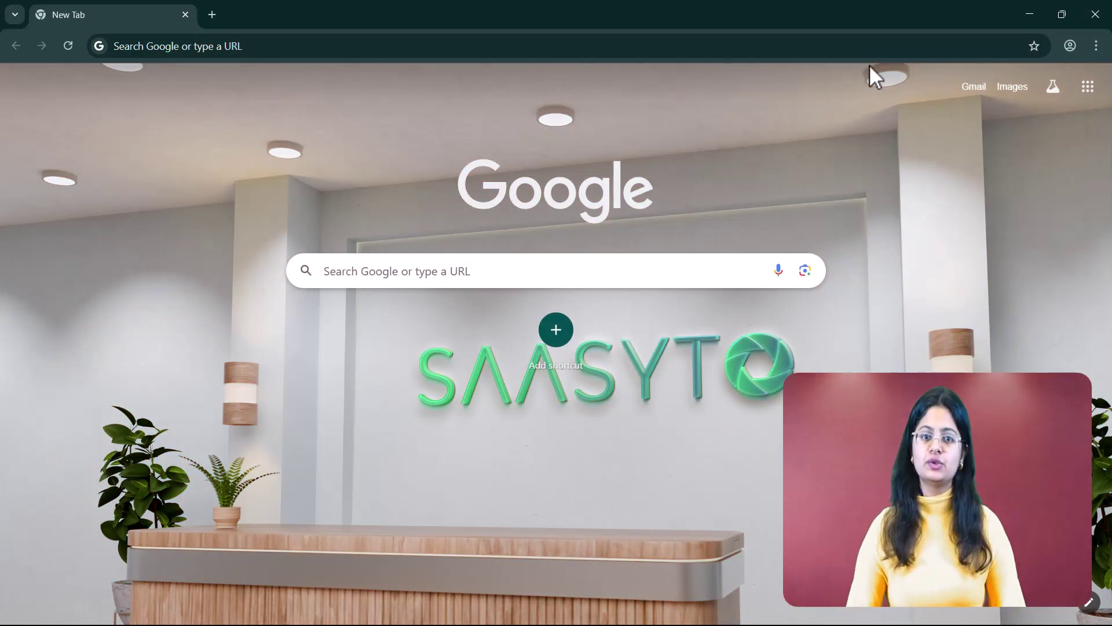
Go to web.saasyto.com and open the Sign Up form
key("ctrl+l")
type("web.saasyto.com")
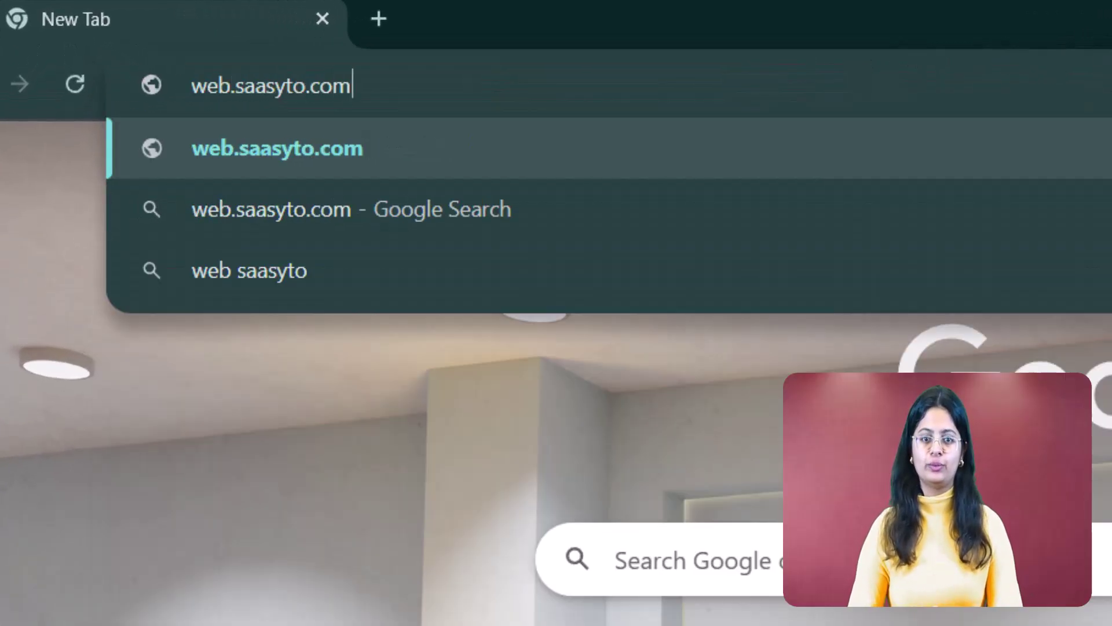
key("Return")
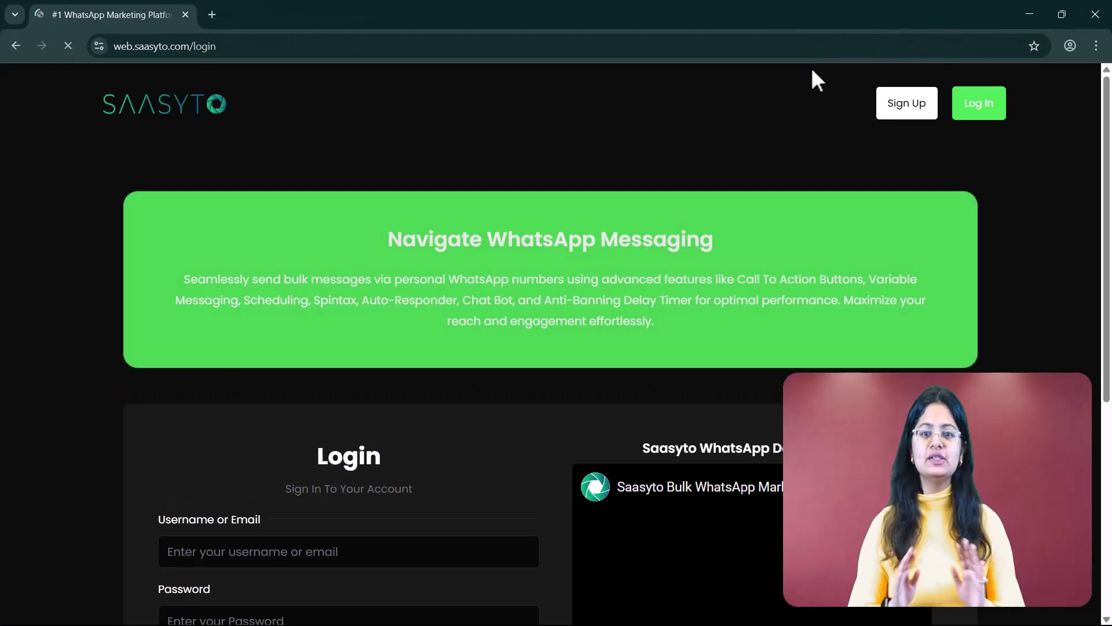
scroll(808, 172, "down", 4)
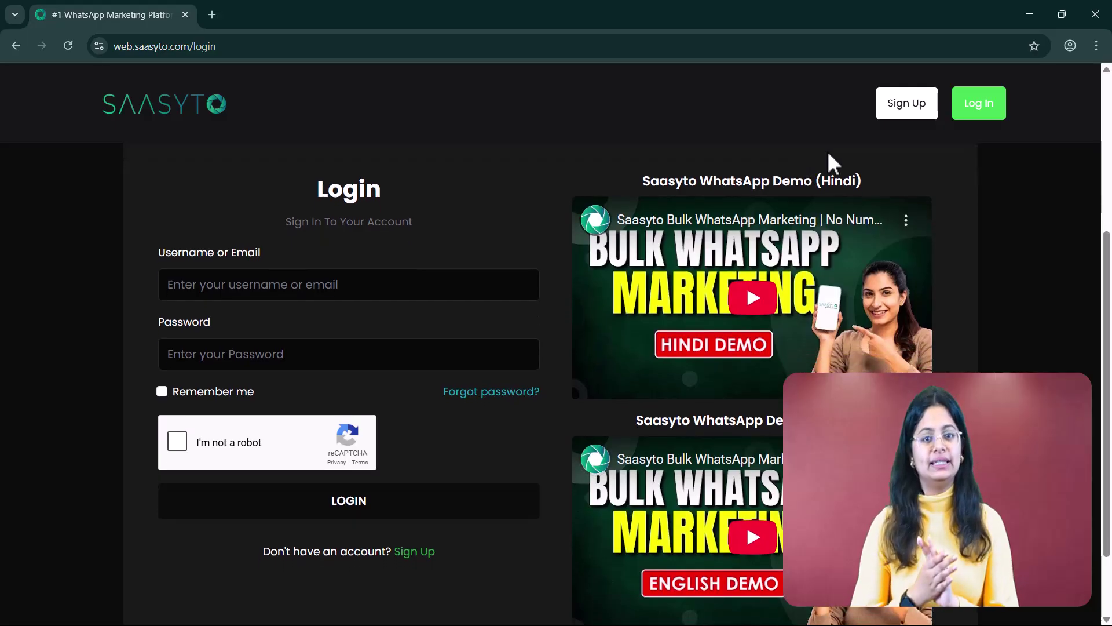
left_click(901, 113)
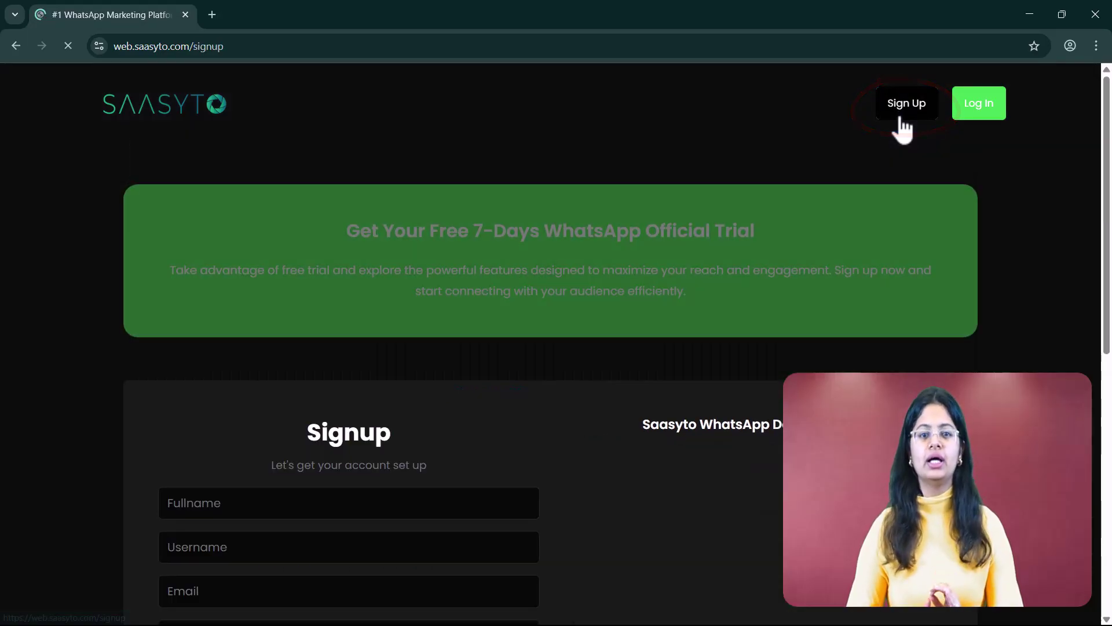
Accept the terms, confirm the reCAPTCHA and submit the sign-up
scroll(932, 196, "down", 6)
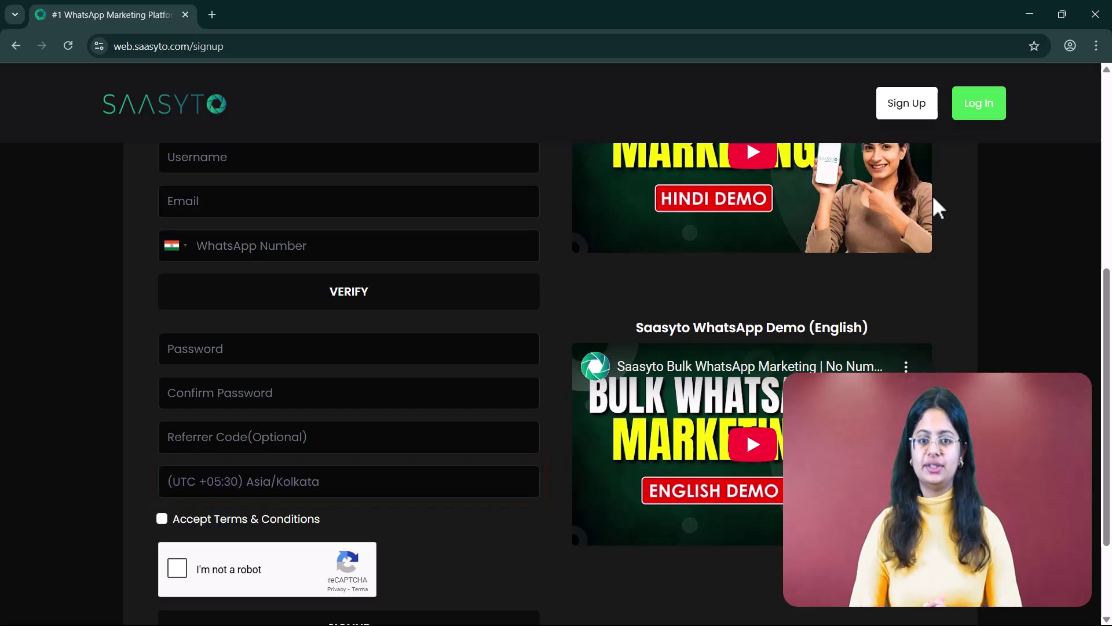
scroll(932, 196, "down", 2)
left_click(161, 386)
left_click(178, 436)
left_click(318, 503)
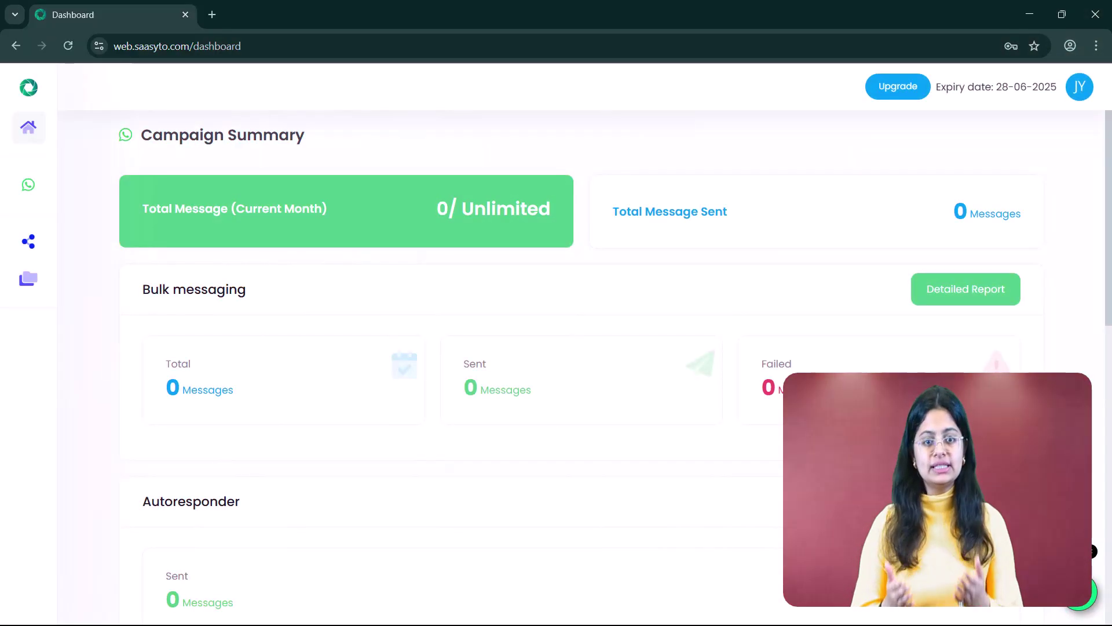
mouse_move(34, 199)
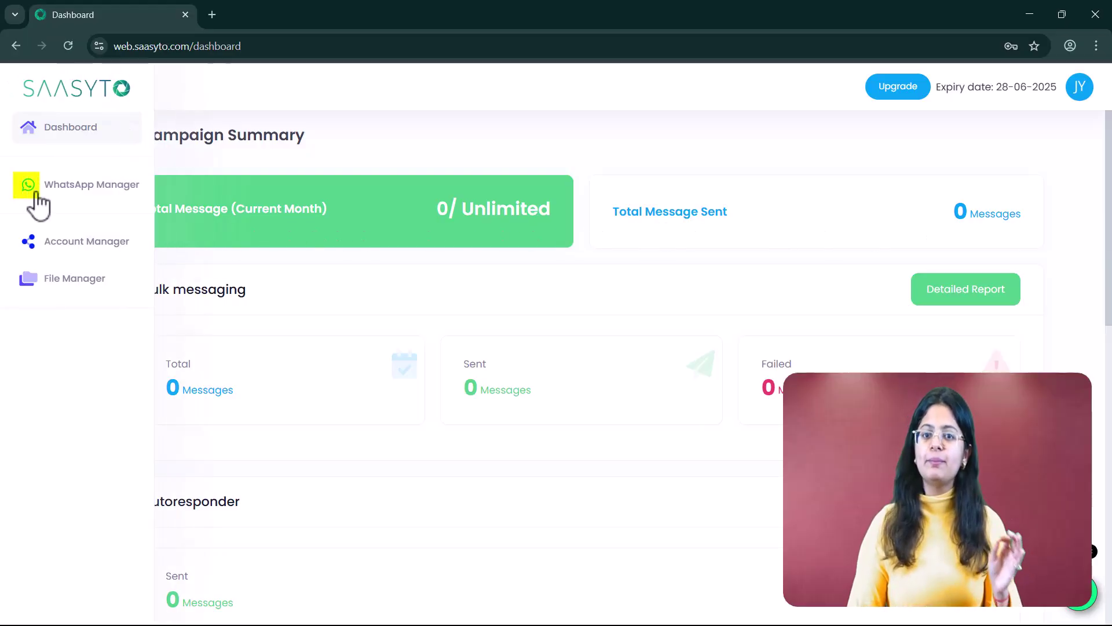
Check the linked Saasyto WhatsApp profile under Add account, then return to WhatsApp Manager
left_click(104, 197)
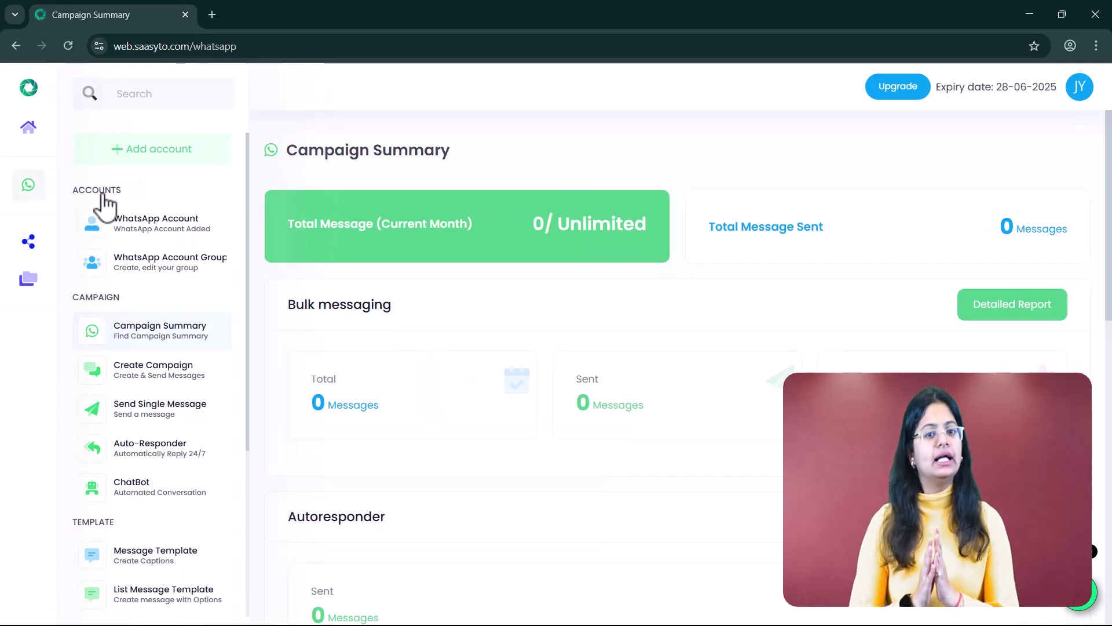
left_click(168, 164)
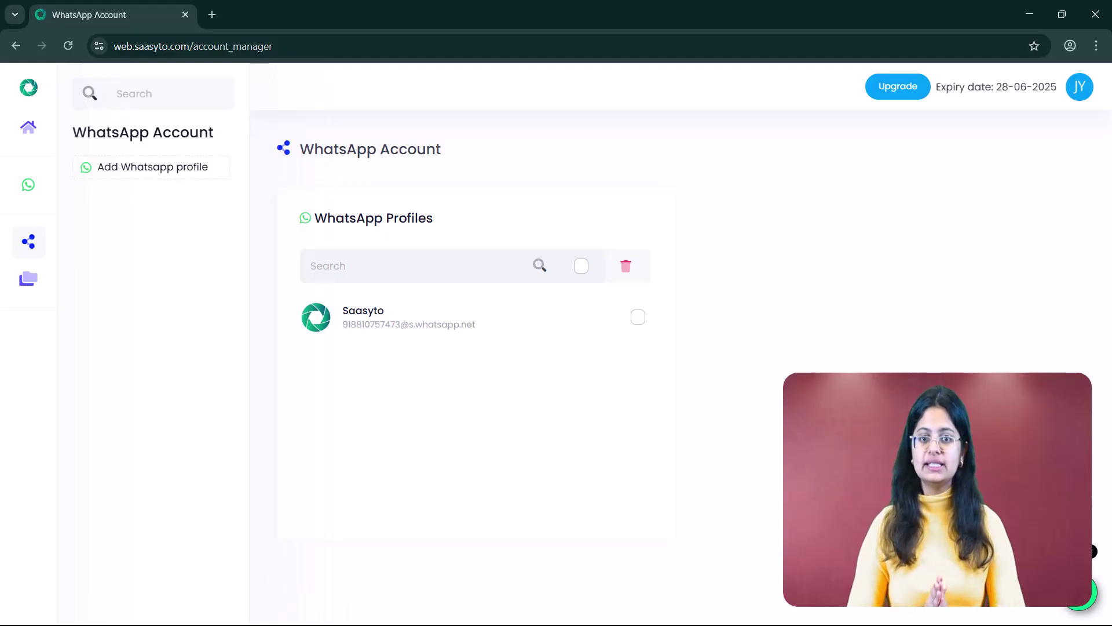
left_click(53, 203)
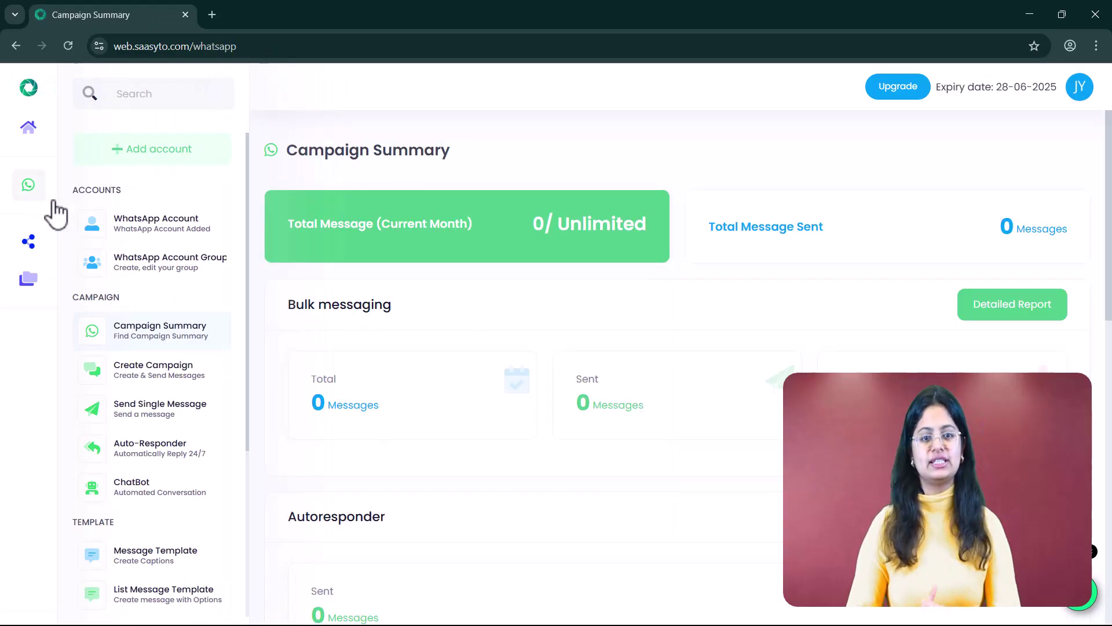
Start a new campaign sending from the Saasyto account, named 'Write your campaign name her'
left_click(220, 379)
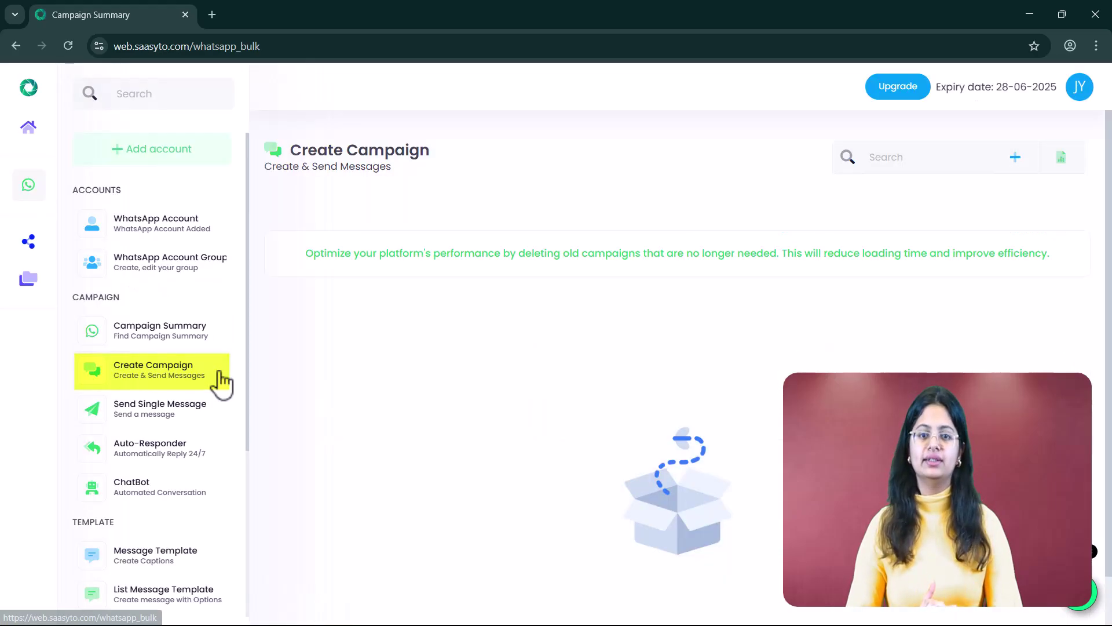
left_click(1014, 165)
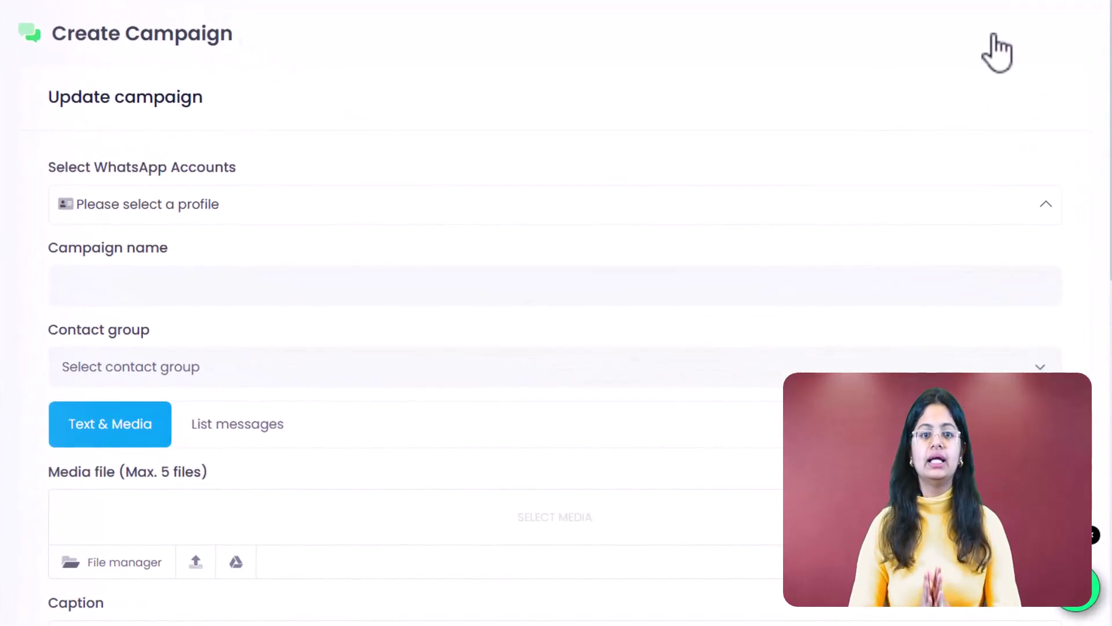
left_click(1036, 215)
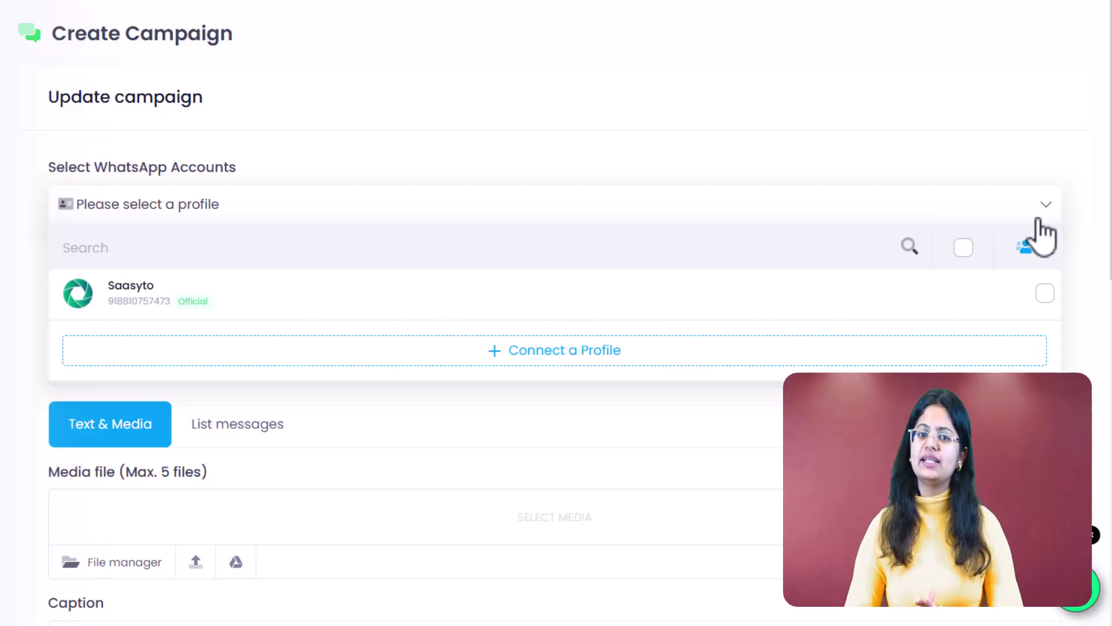
left_click(1045, 294)
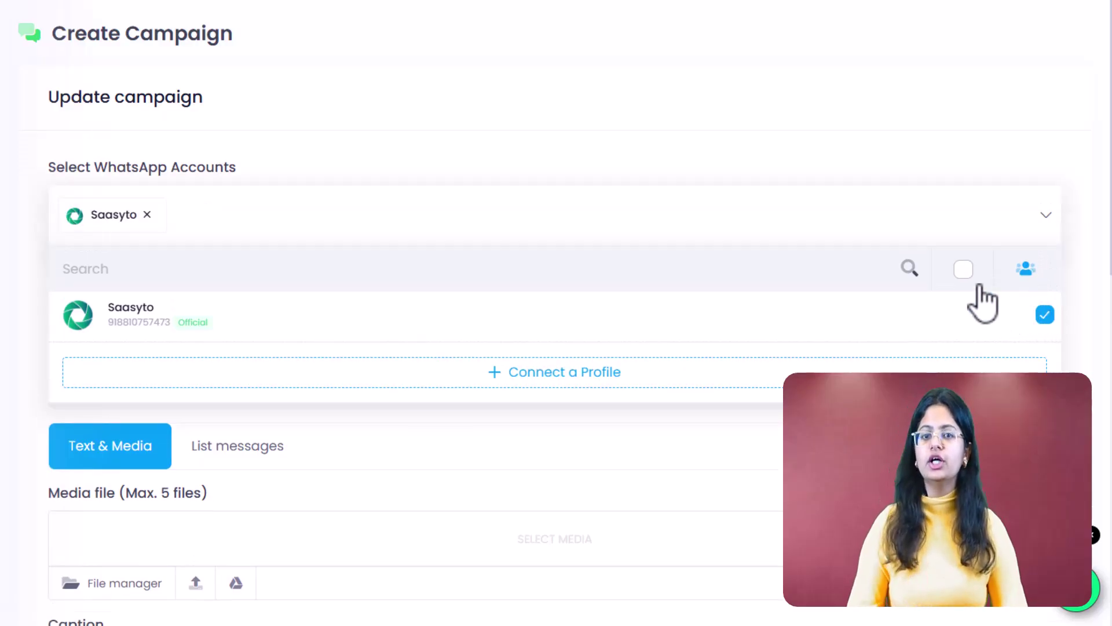
left_click(965, 277)
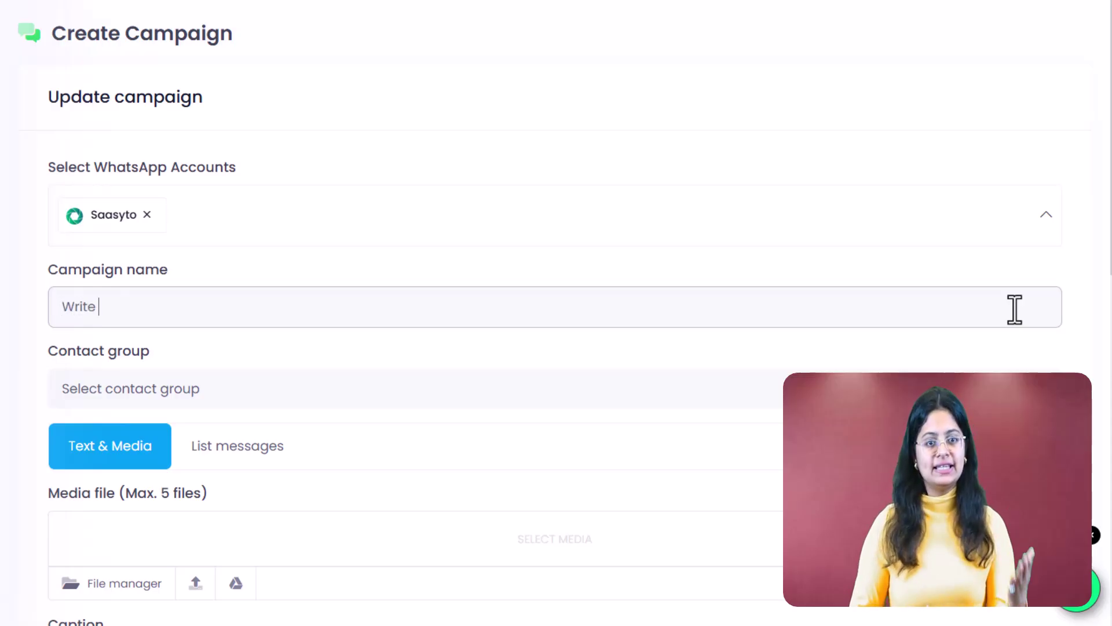
type("your cam")
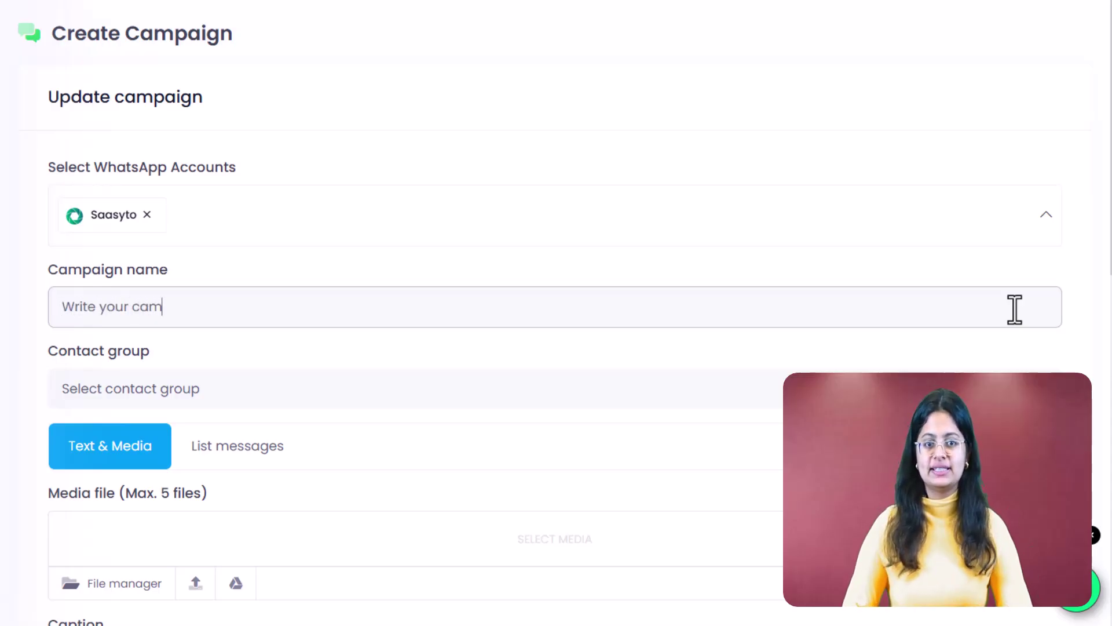
type("paign name here")
left_click(1032, 360)
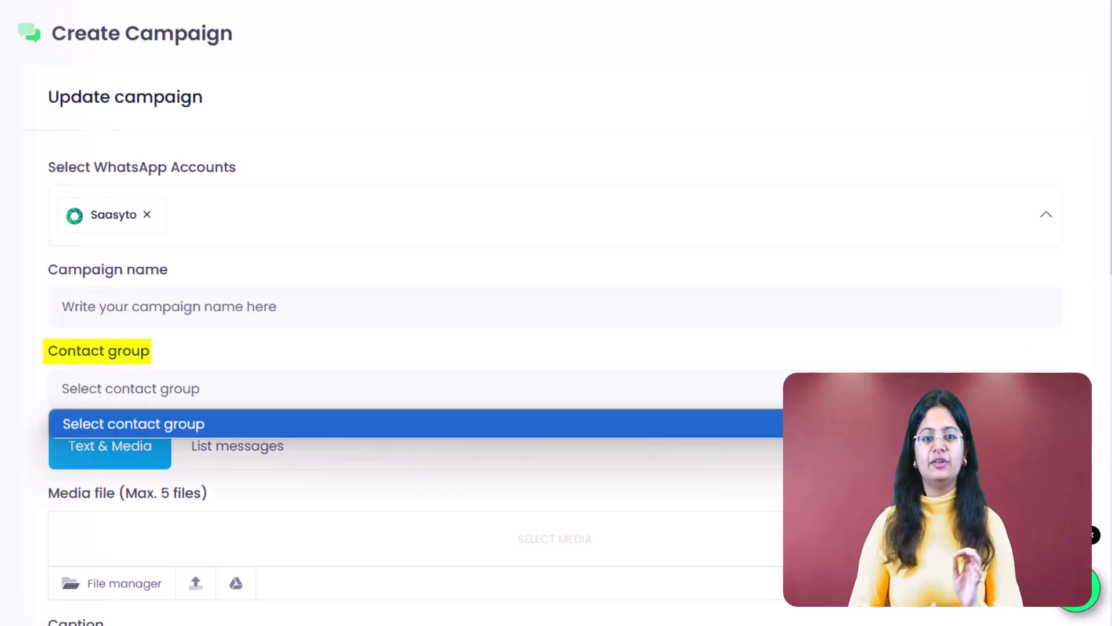
Create a new contact group called 'Name of Contact Group'
key("Escape")
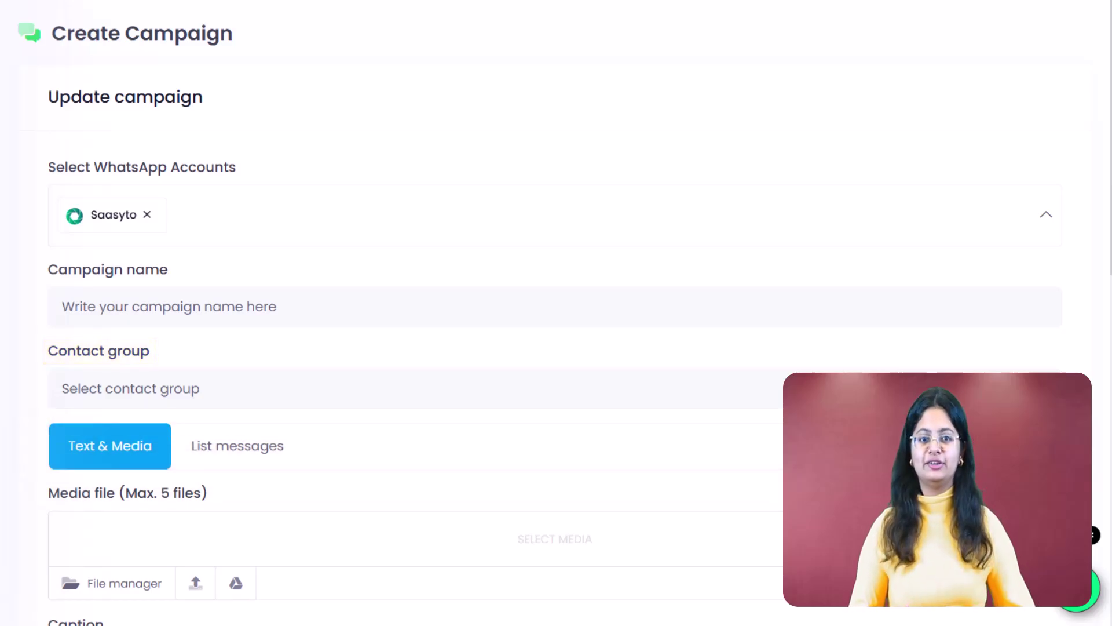
scroll(187, 458, "down", 5)
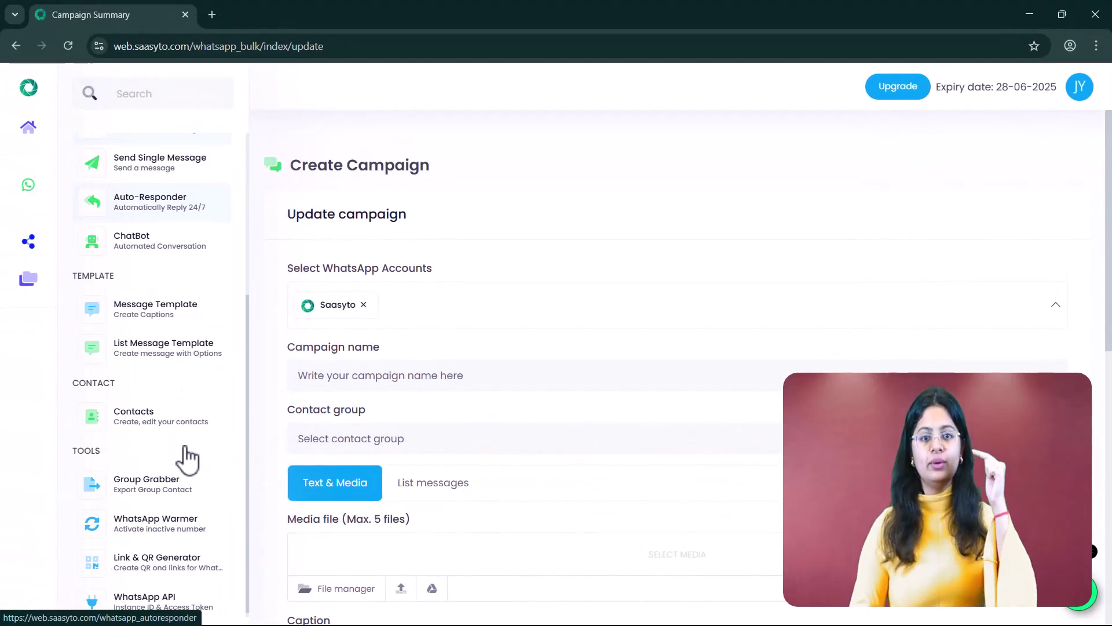
left_click(204, 421)
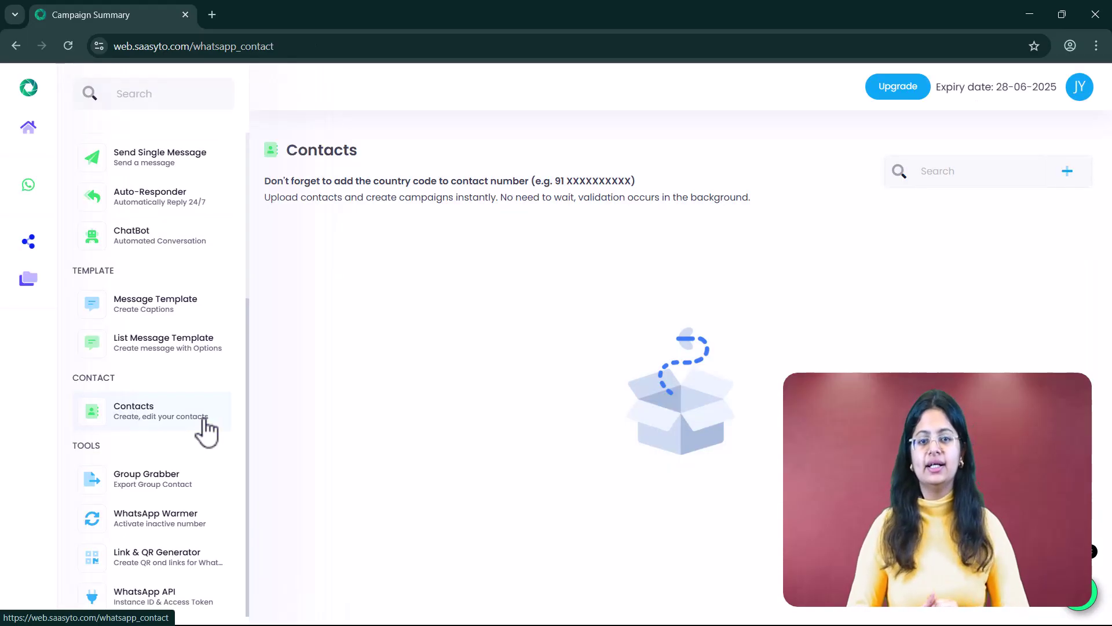
left_click(1077, 179)
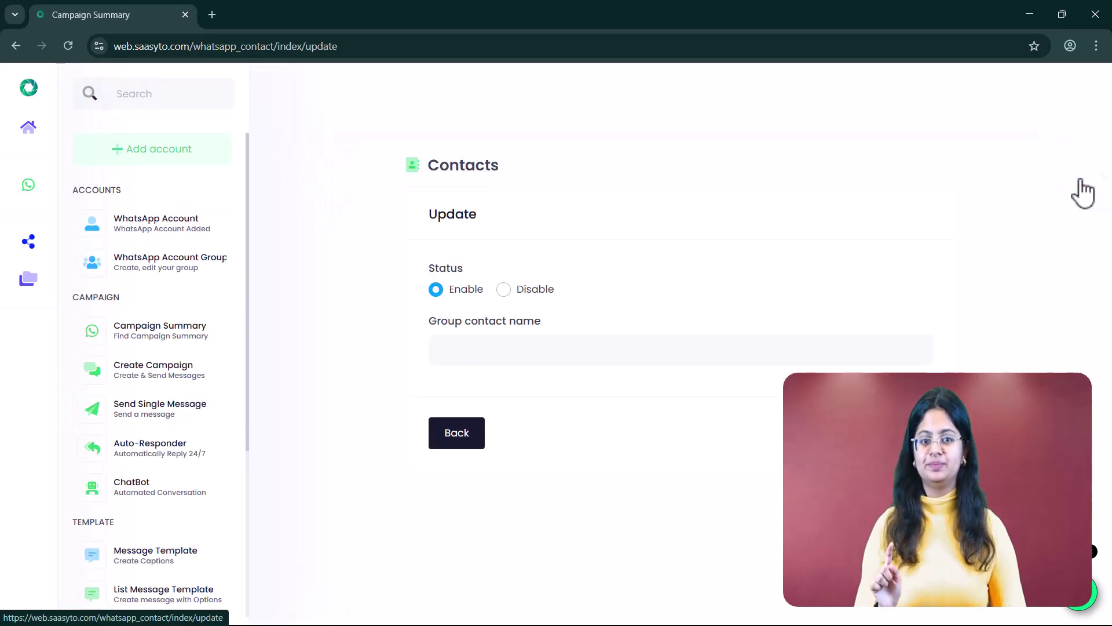
left_click(779, 340)
type("Name of Contact Group")
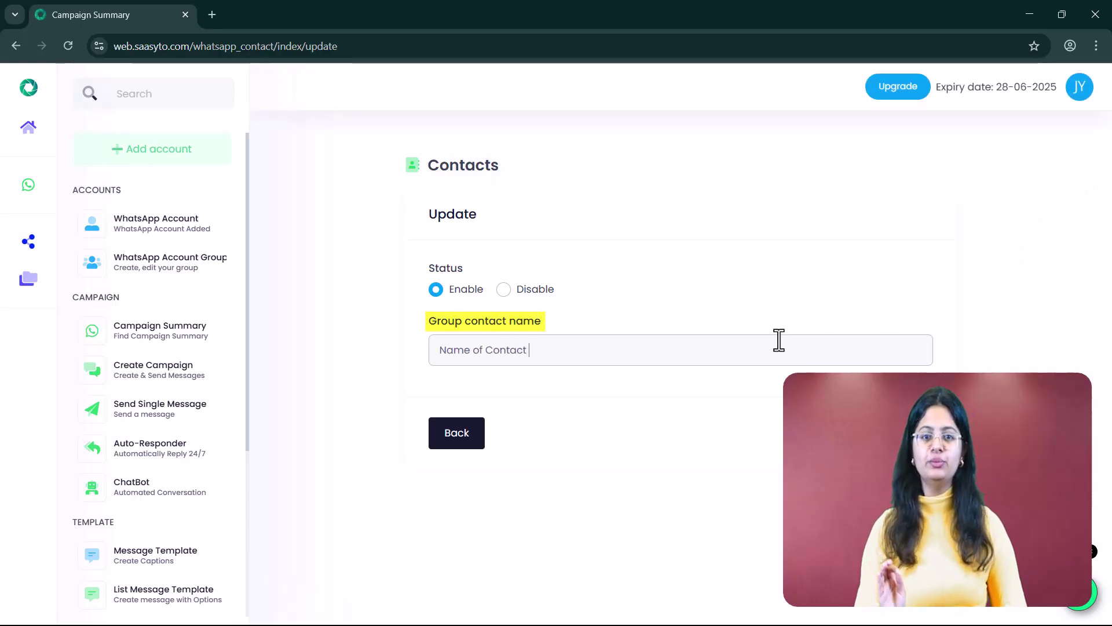
left_click(906, 441)
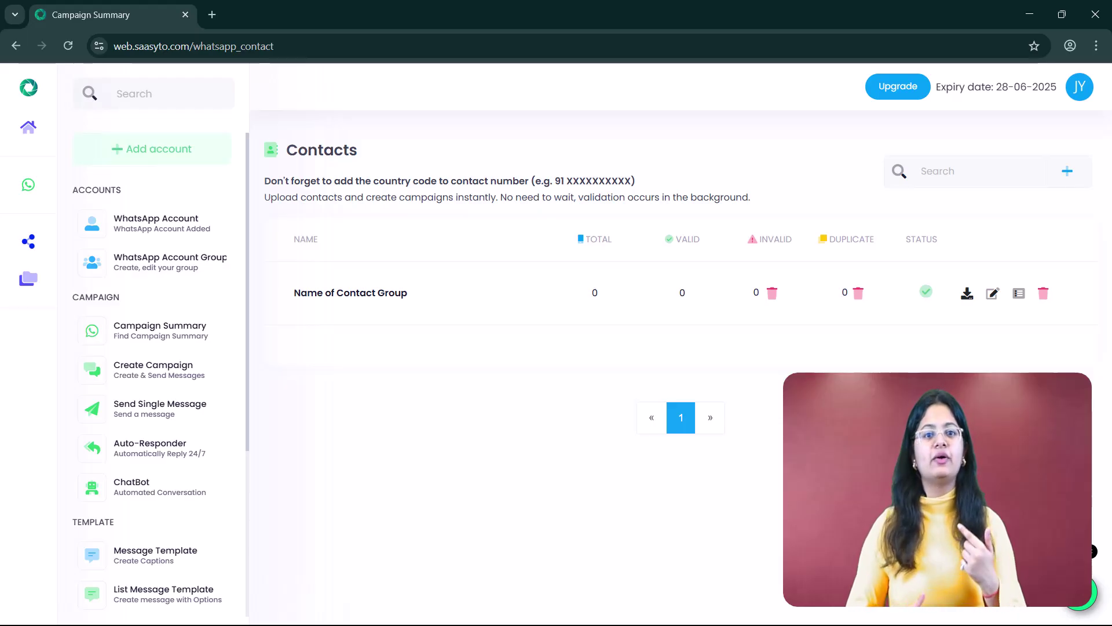
Open the group's Import Via Form dialog and select phone numbers B2:B6 in the Contacts spreadsheet
left_click(1019, 293)
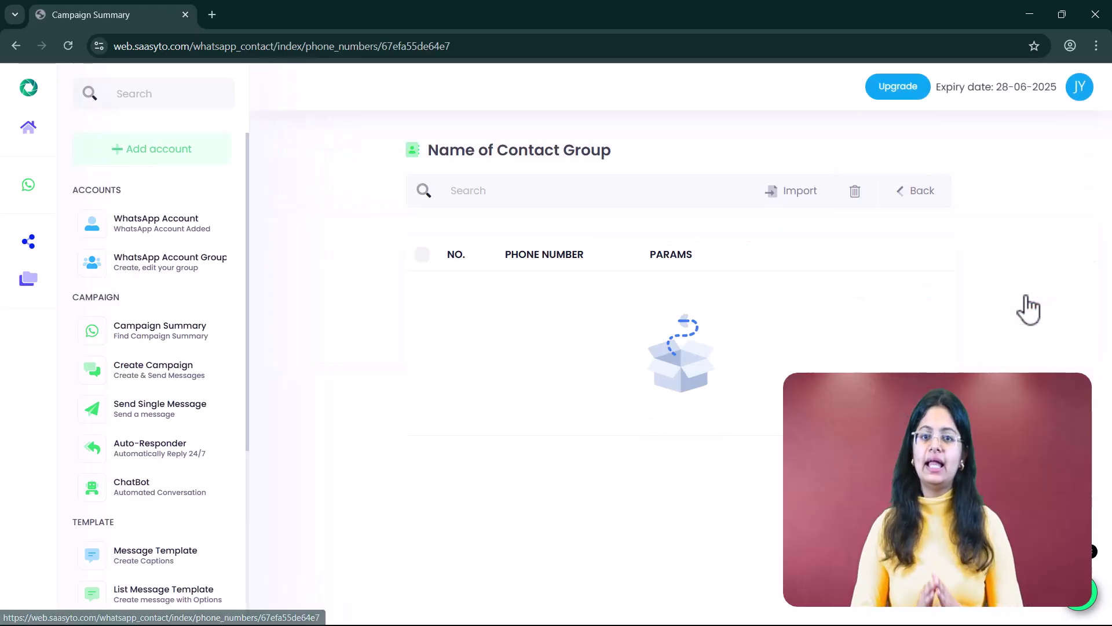
left_click(796, 203)
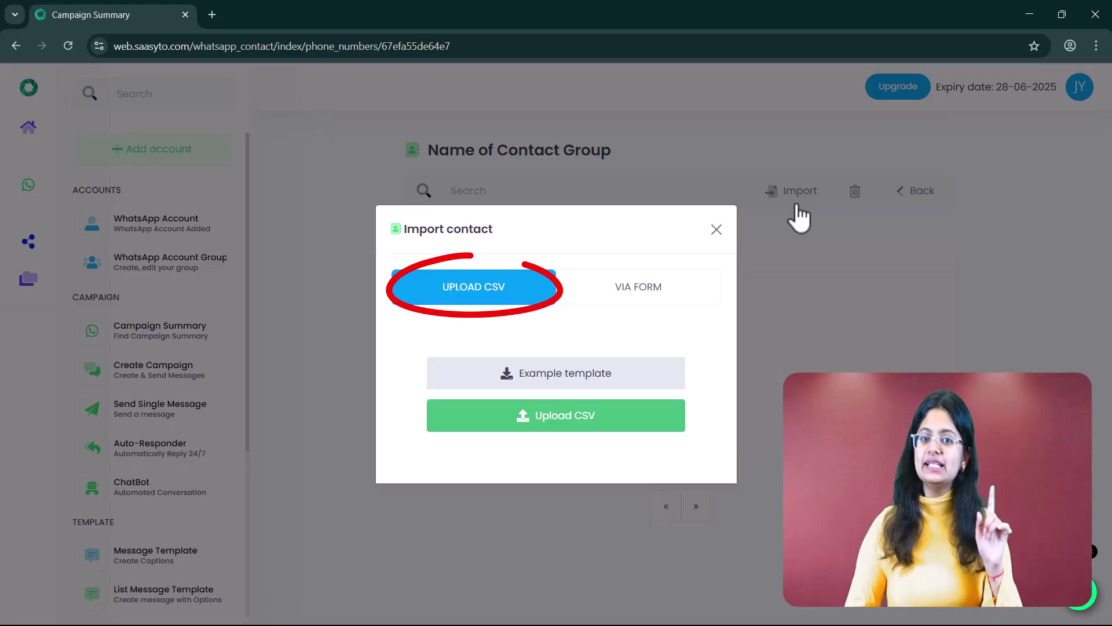
left_click(653, 296)
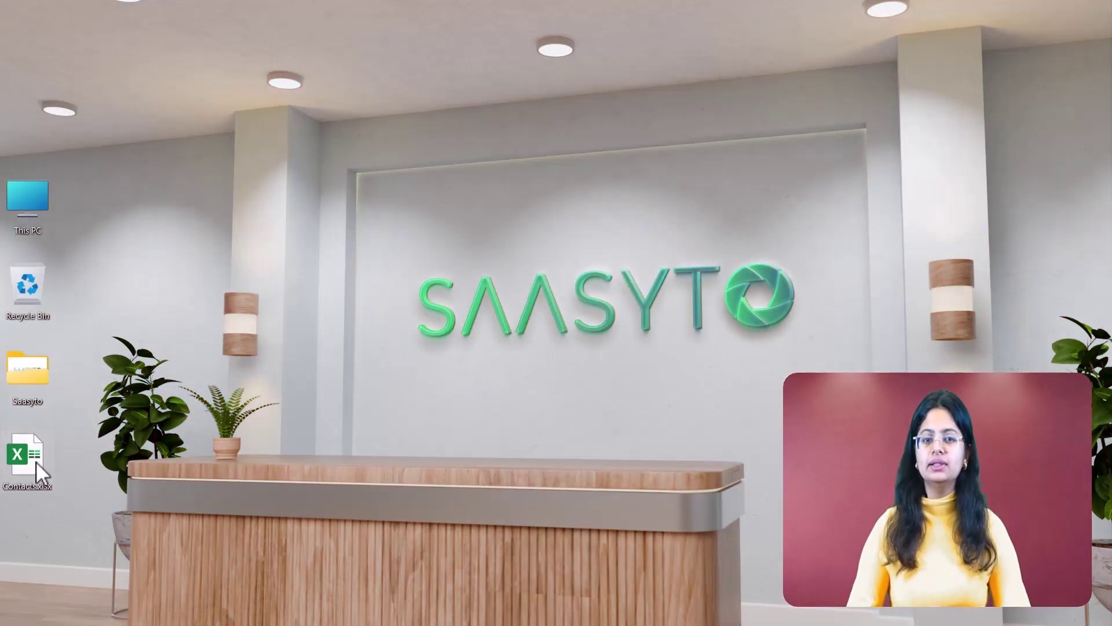
double_click(27, 457)
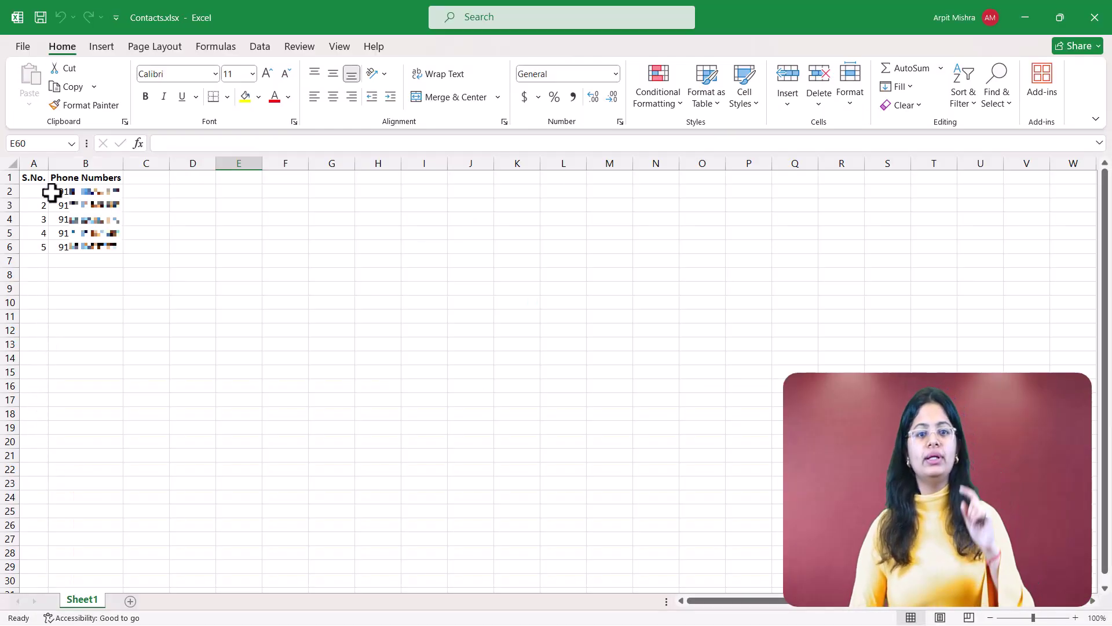
left_click_drag(52, 193, 47, 243)
Import the copied phone numbers into Name of Contact Group and make it the campaign's recipients
key("ctrl+c")
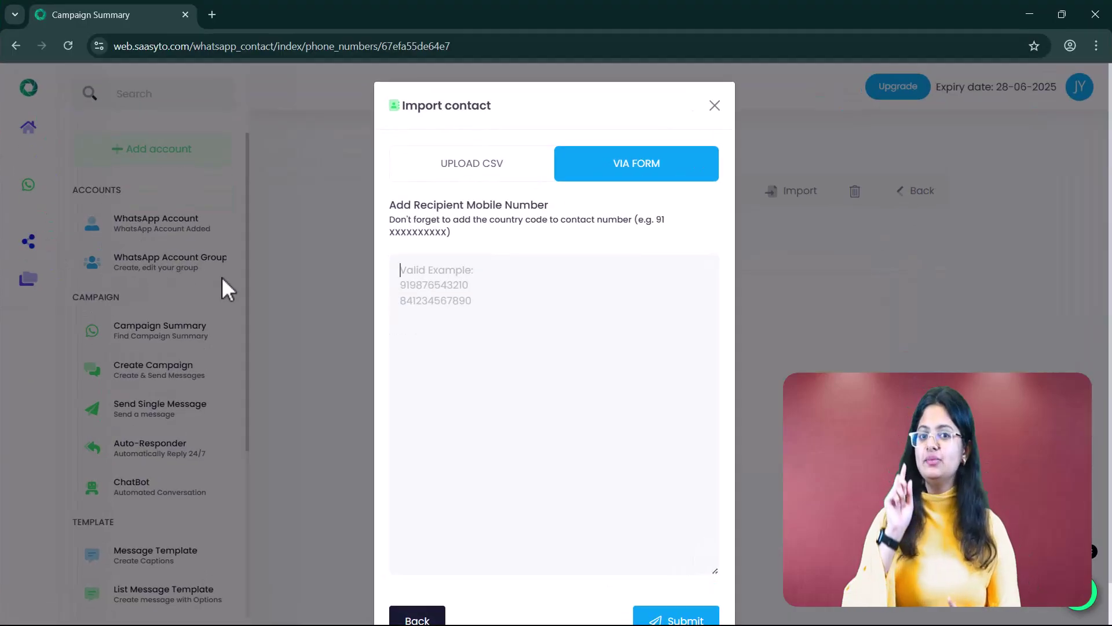
key("ctrl+v")
left_click(672, 617)
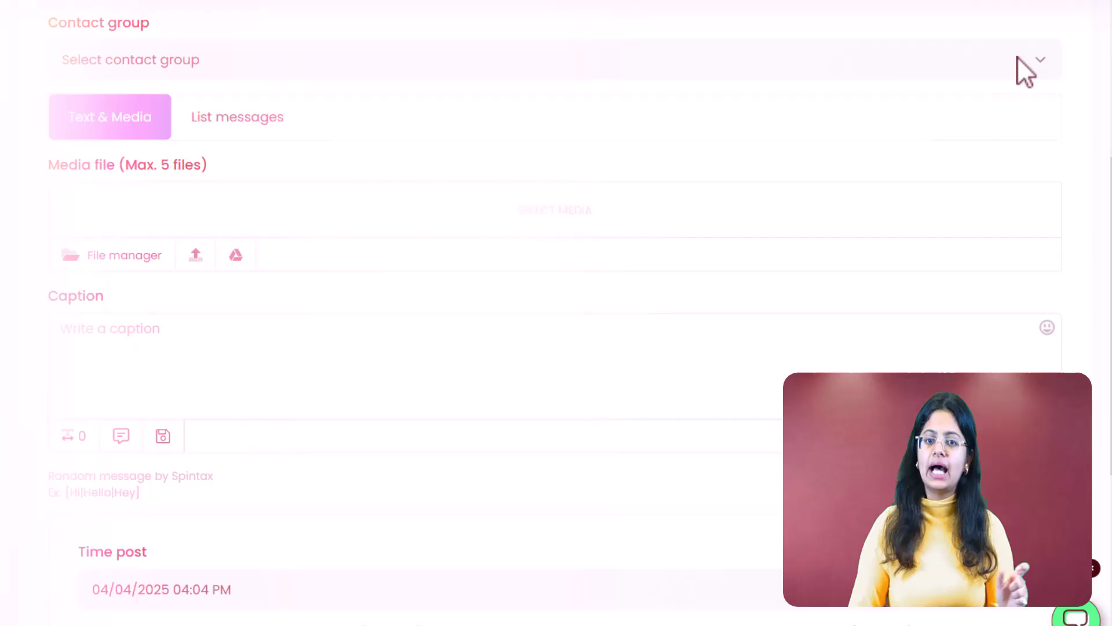
left_click(1019, 60)
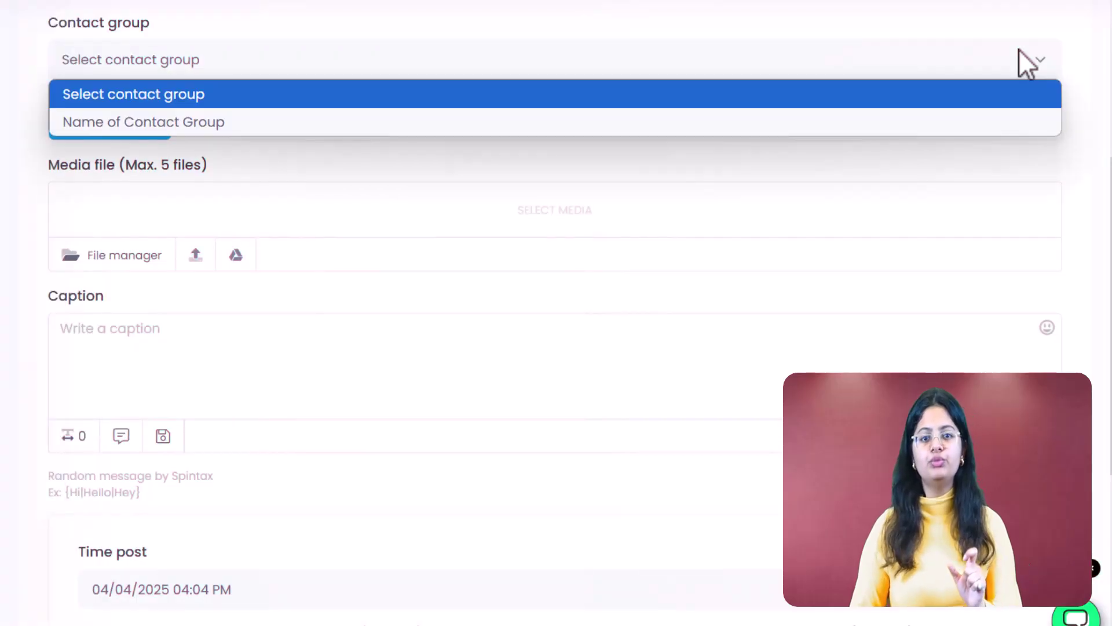
left_click(1020, 118)
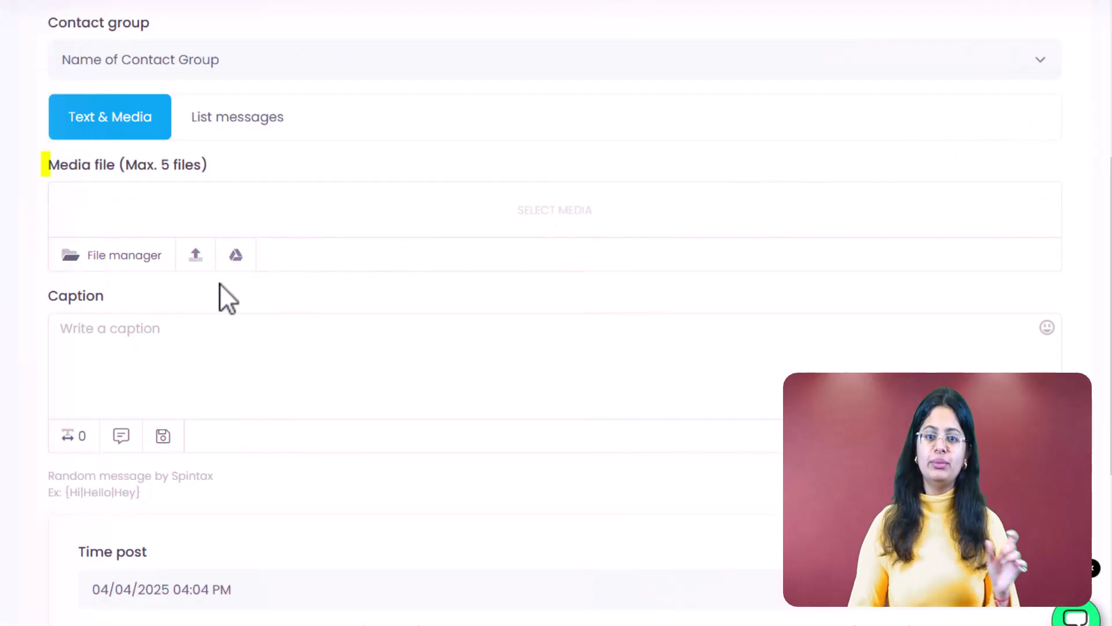
Attach the Saasyto logo image and caption it 'Write your msg. here'
left_click(195, 256)
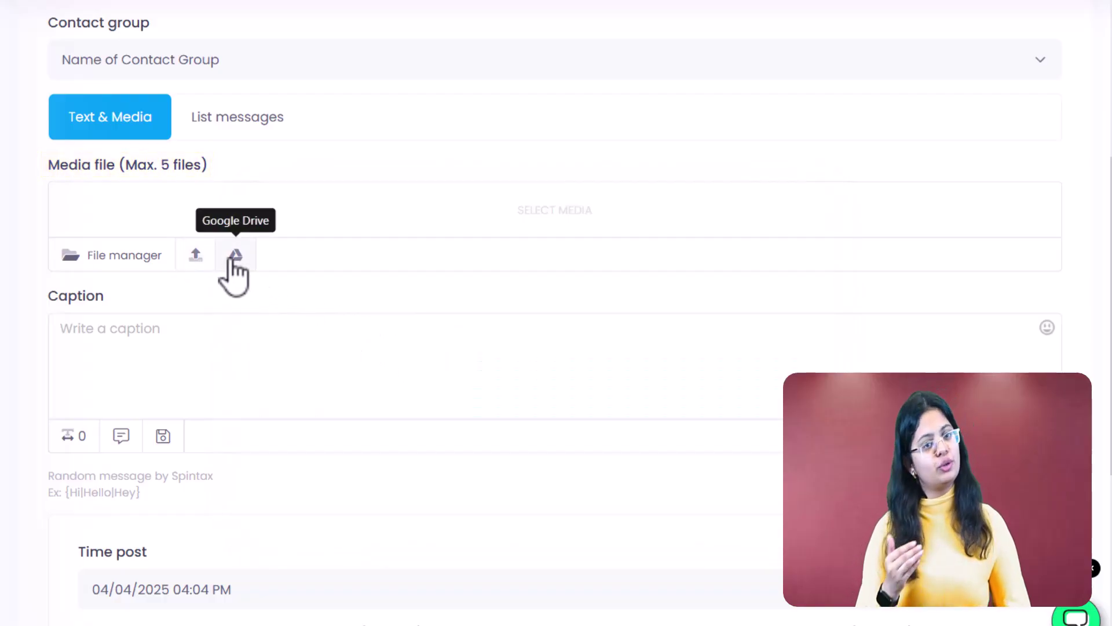
left_click(241, 350)
type("Write you")
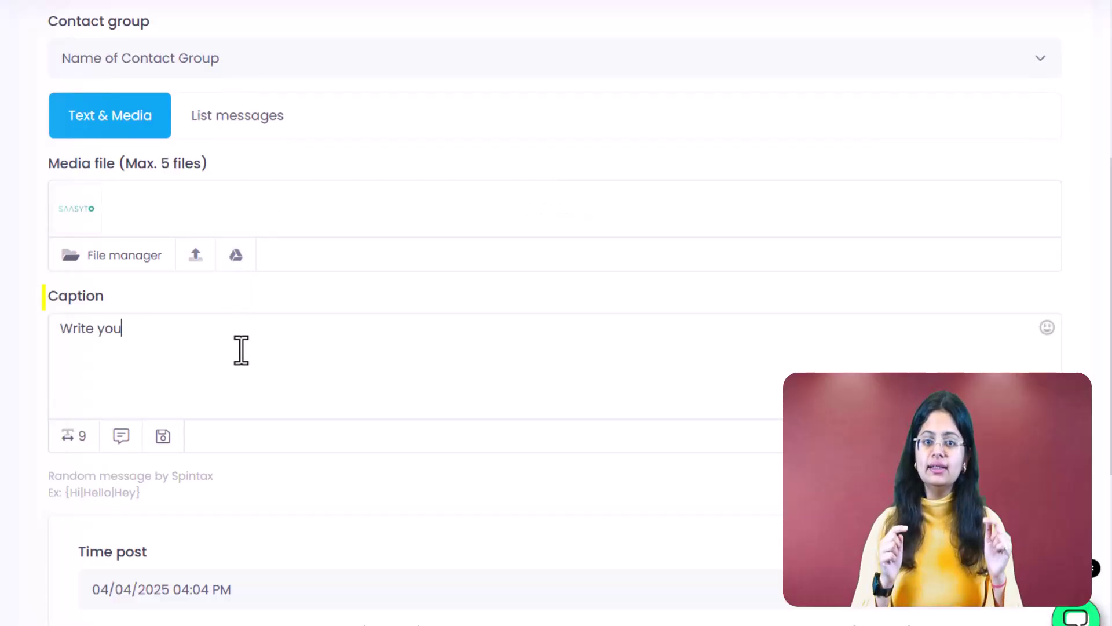
type("r msg. here")
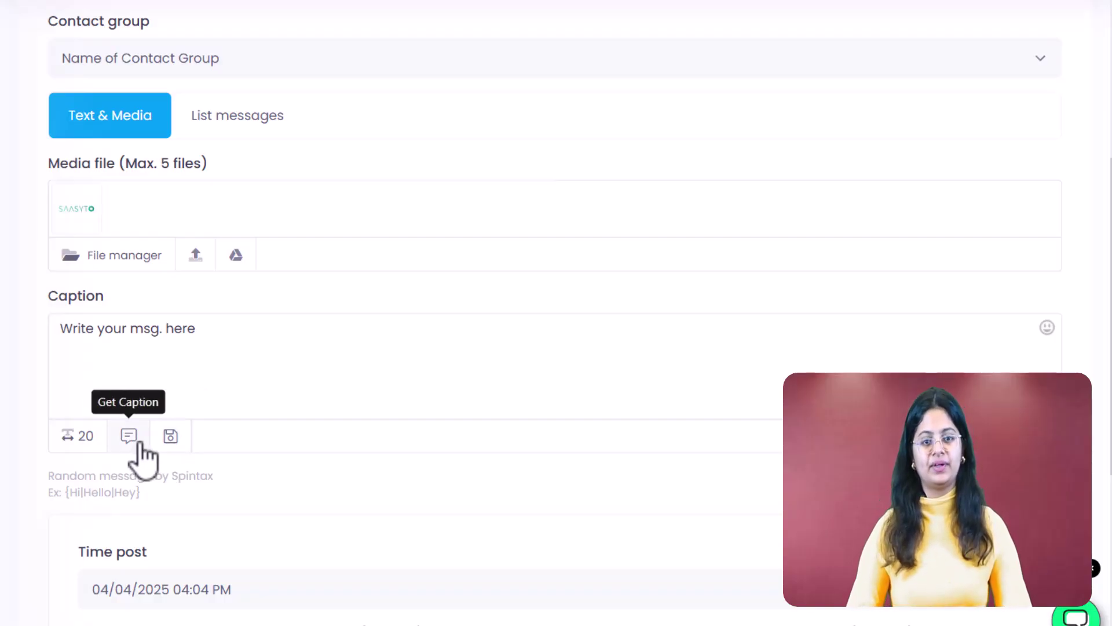
Set the campaign post time to 15 April 2025, 04:04 PM
scroll(137, 457, "down", 6)
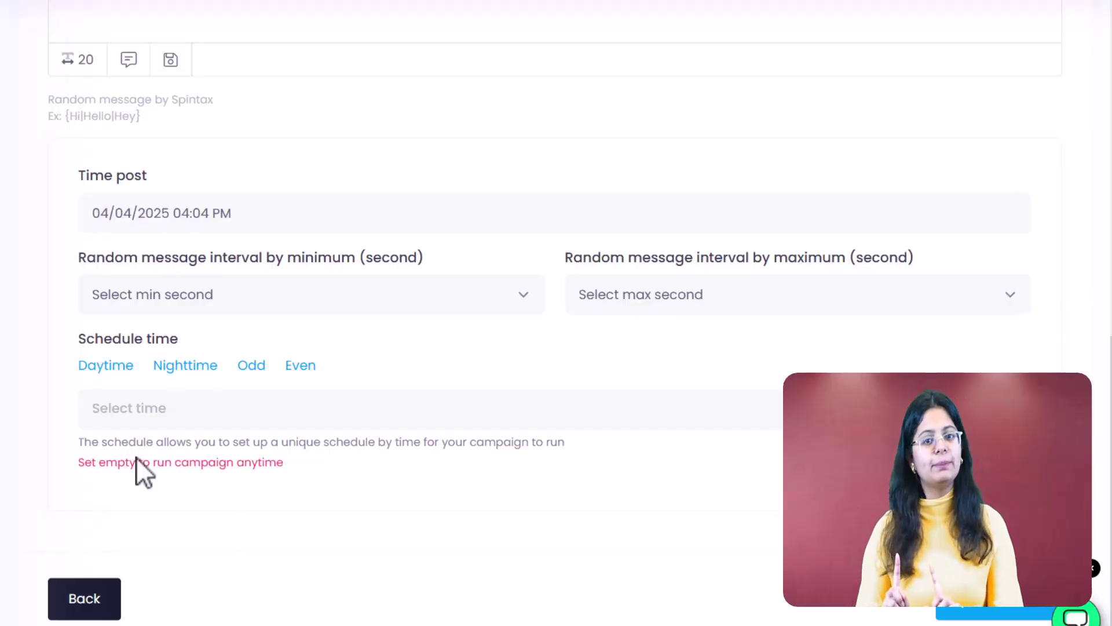
left_click(289, 219)
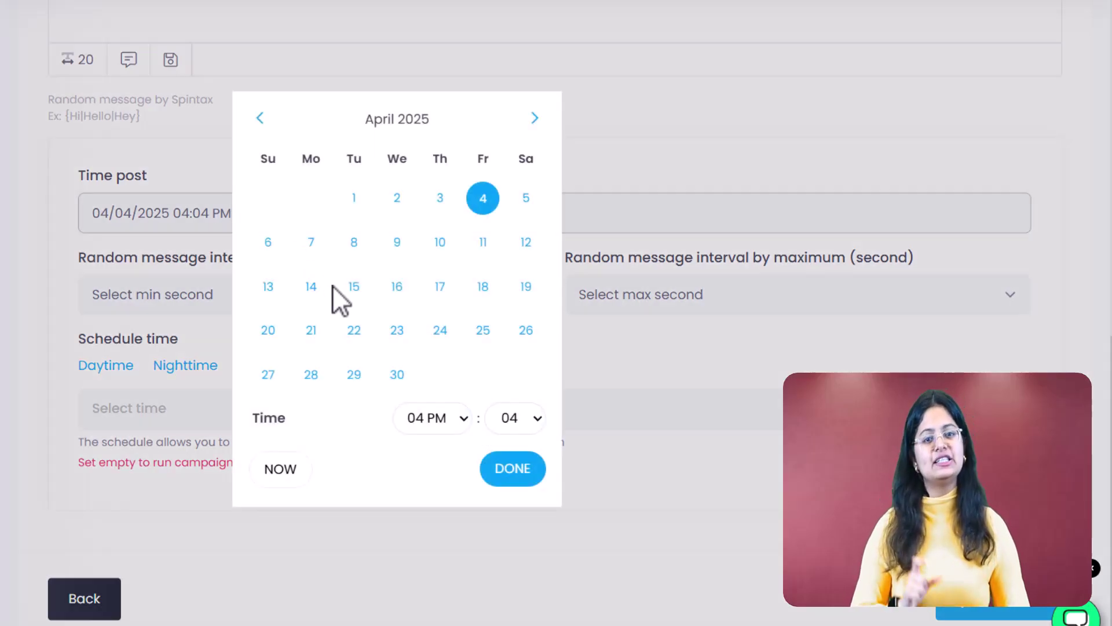
left_click(354, 286)
left_click(535, 470)
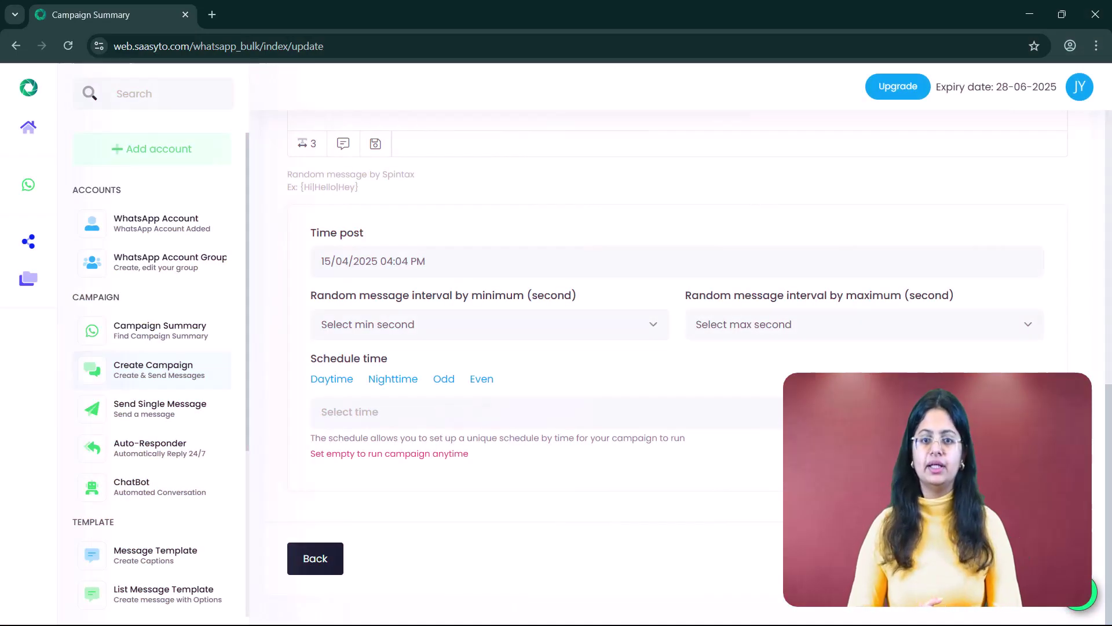
Set the message interval initially to a 30-second minimum and 60-second maximum
left_click(620, 328)
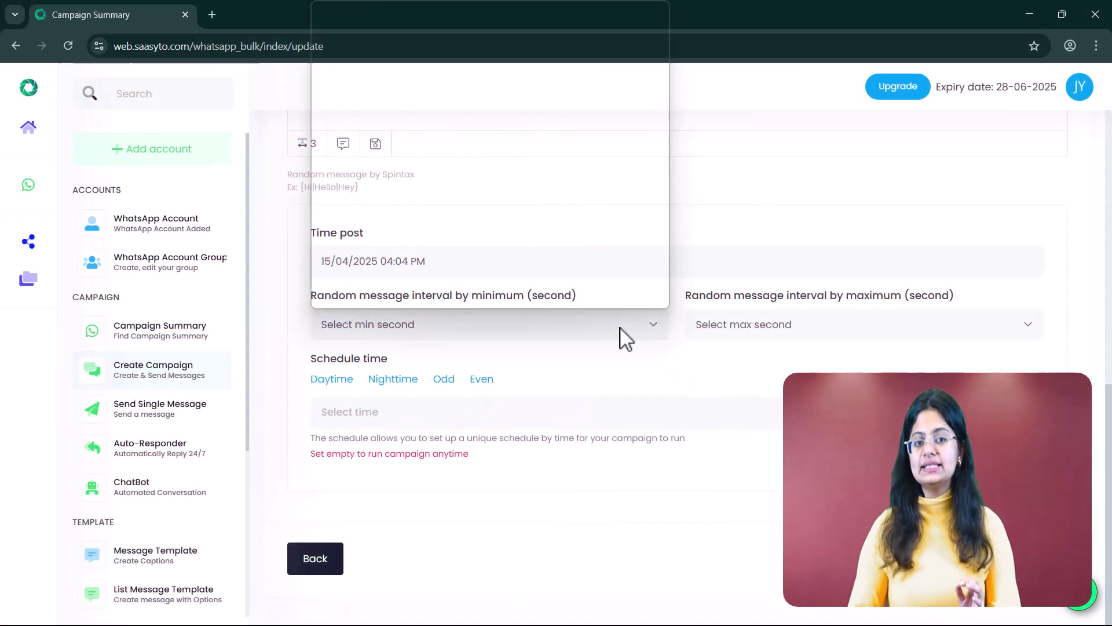
scroll(540, 242, "down", 5)
scroll(540, 243, "down", 2)
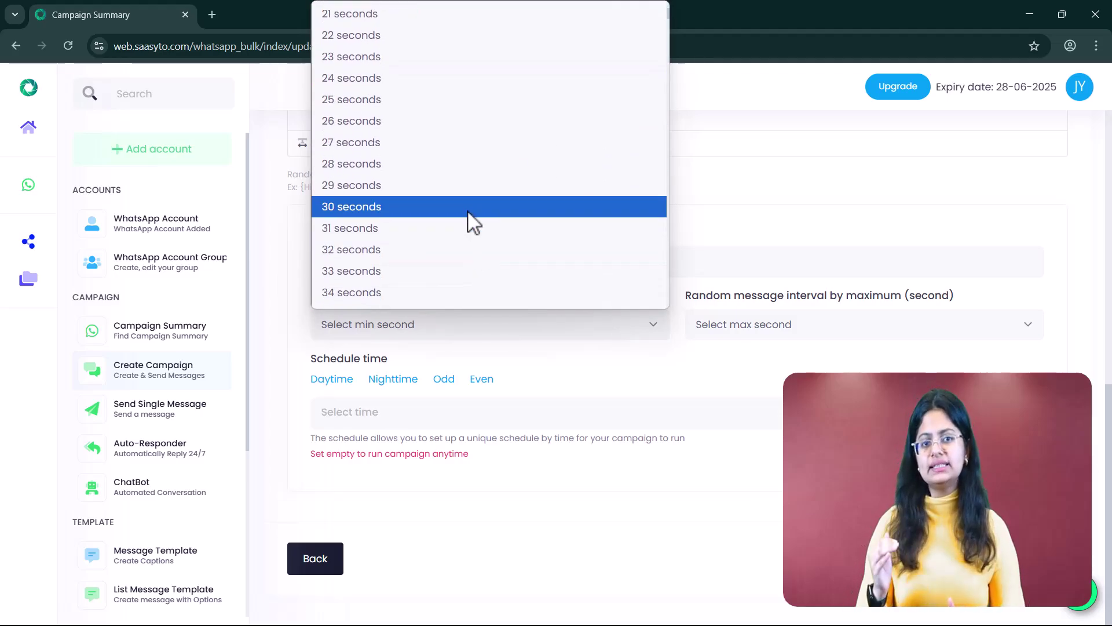
left_click(468, 212)
left_click(703, 323)
scroll(752, 237, "down", 15)
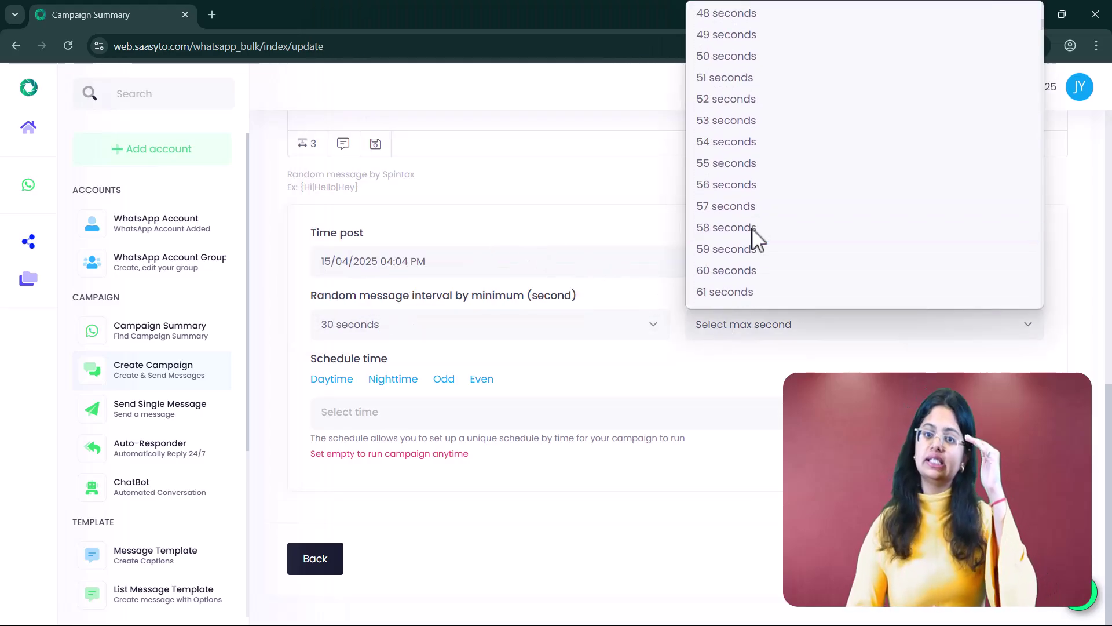
left_click(747, 270)
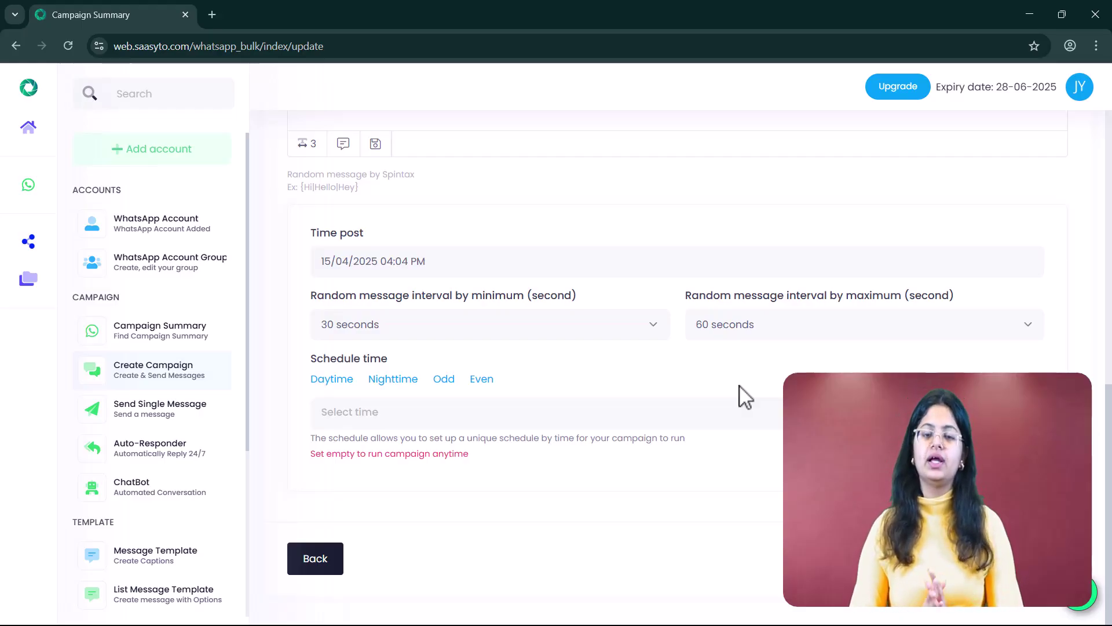
Change the interval to a 60-second minimum and 90-second maximum
left_click(653, 327)
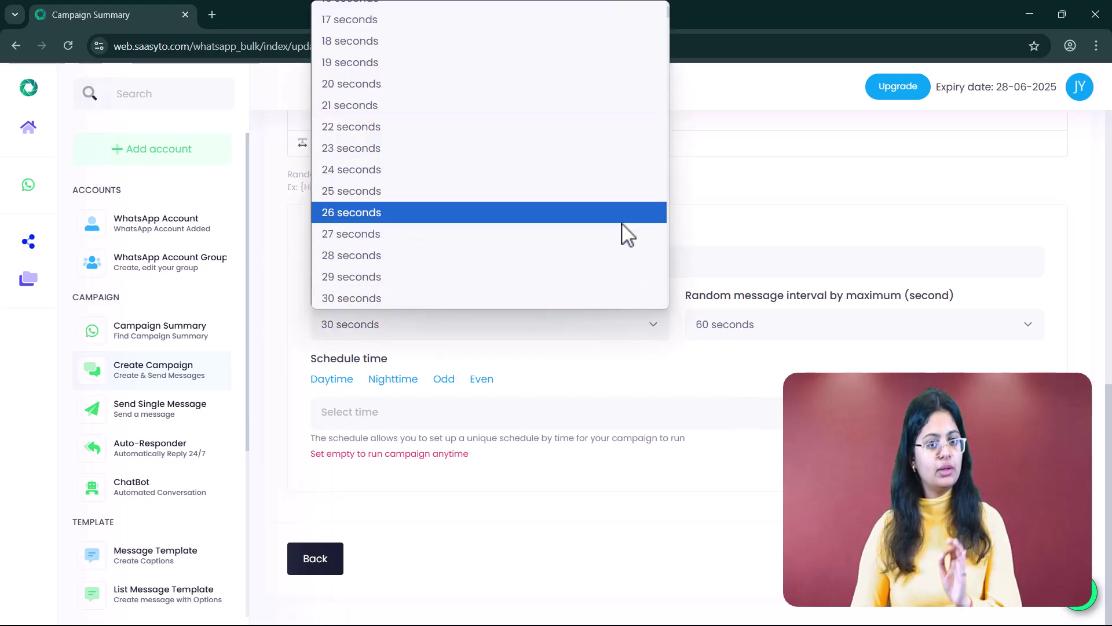
scroll(628, 233, "down", 15)
left_click(603, 71)
left_click(749, 316)
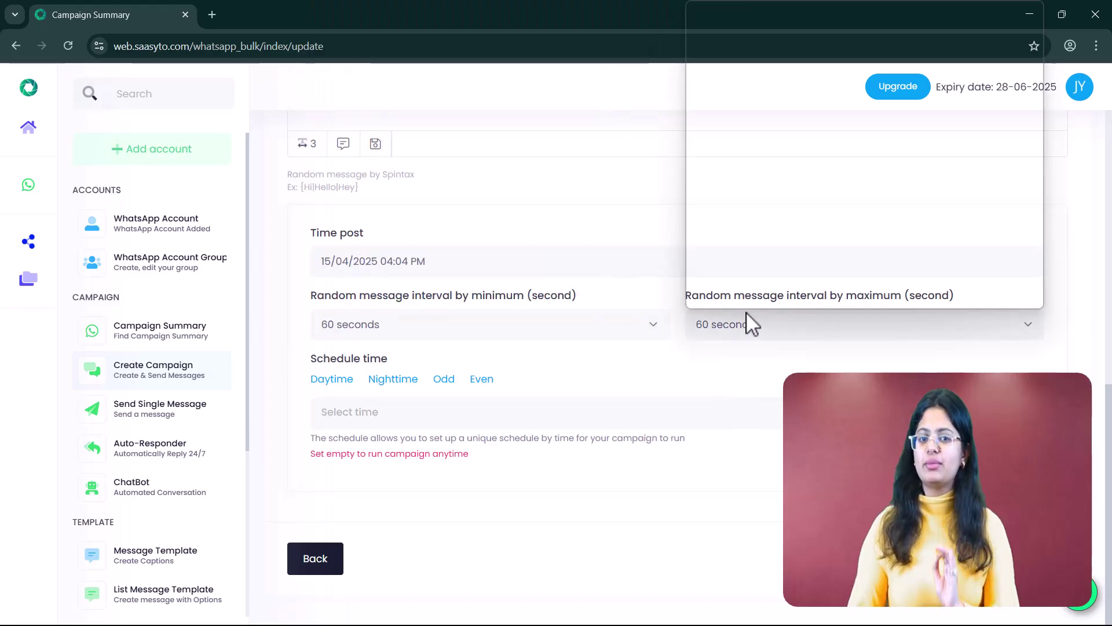
scroll(759, 255, "down", 8)
left_click(770, 217)
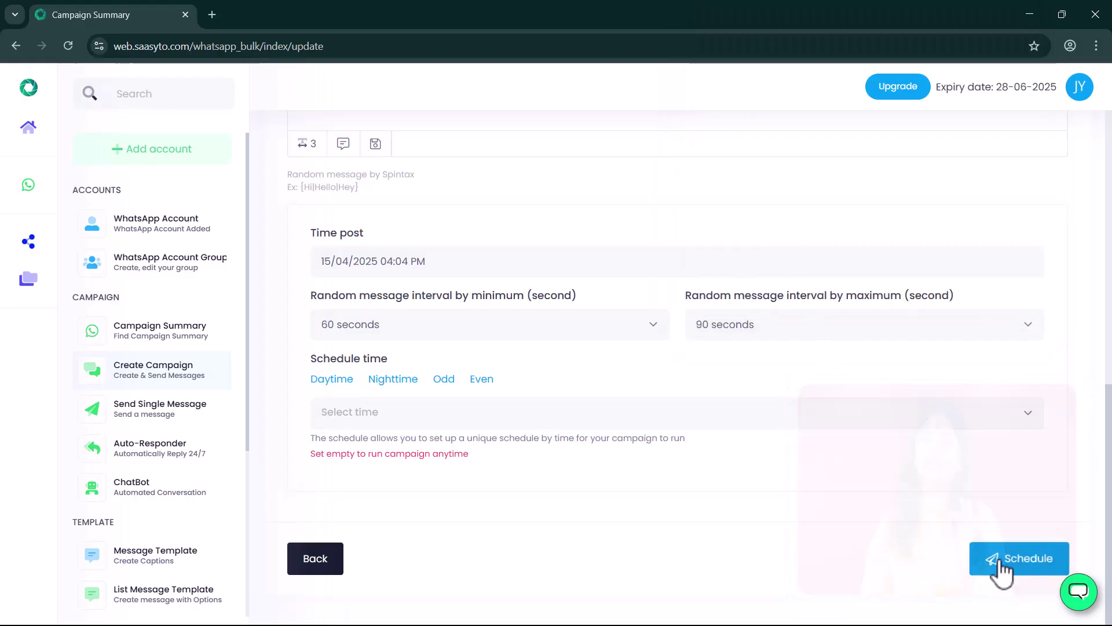
Schedule the campaign and check the success confirmation
left_click(1001, 567)
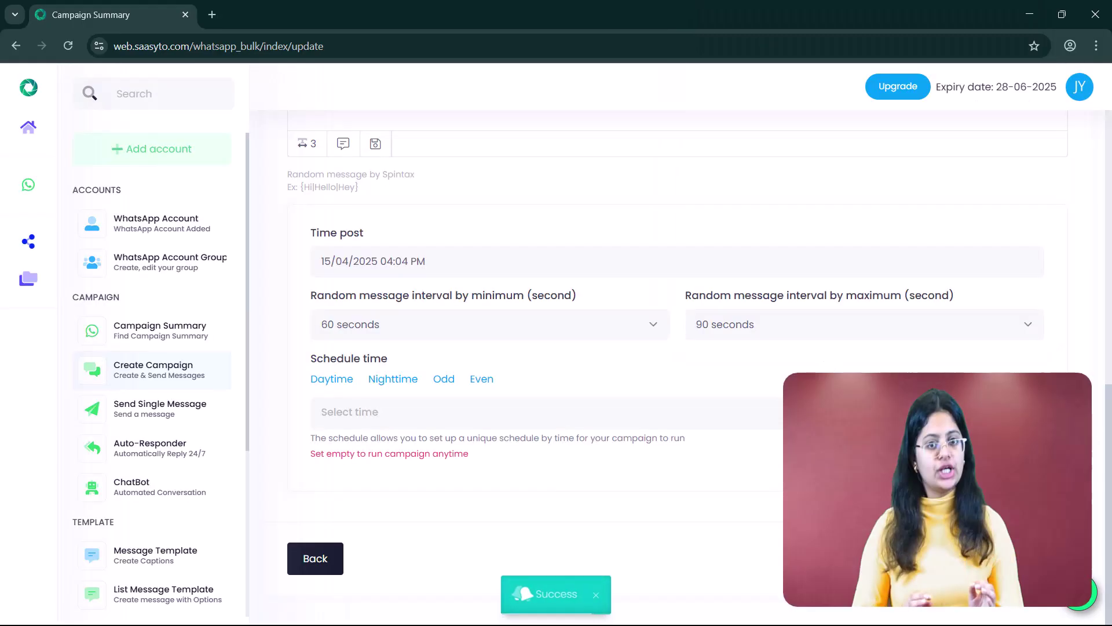
scroll(688, 351, "down", 2)
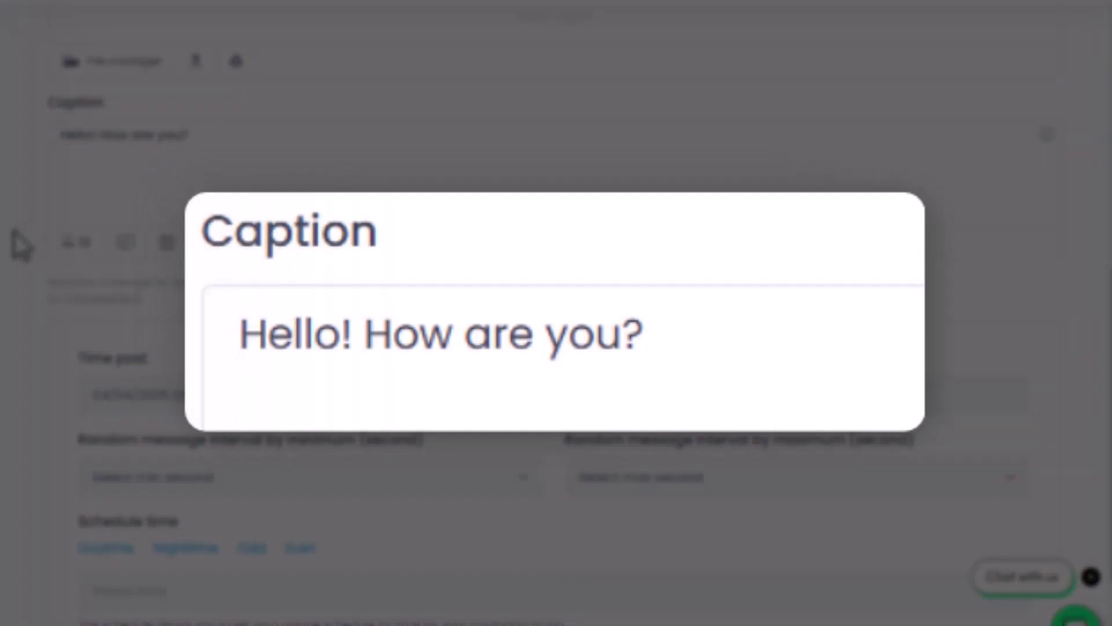
Turn the caption's 'Hello' into spintax with 'Hi' and 'Hey' alternatives
type("{")
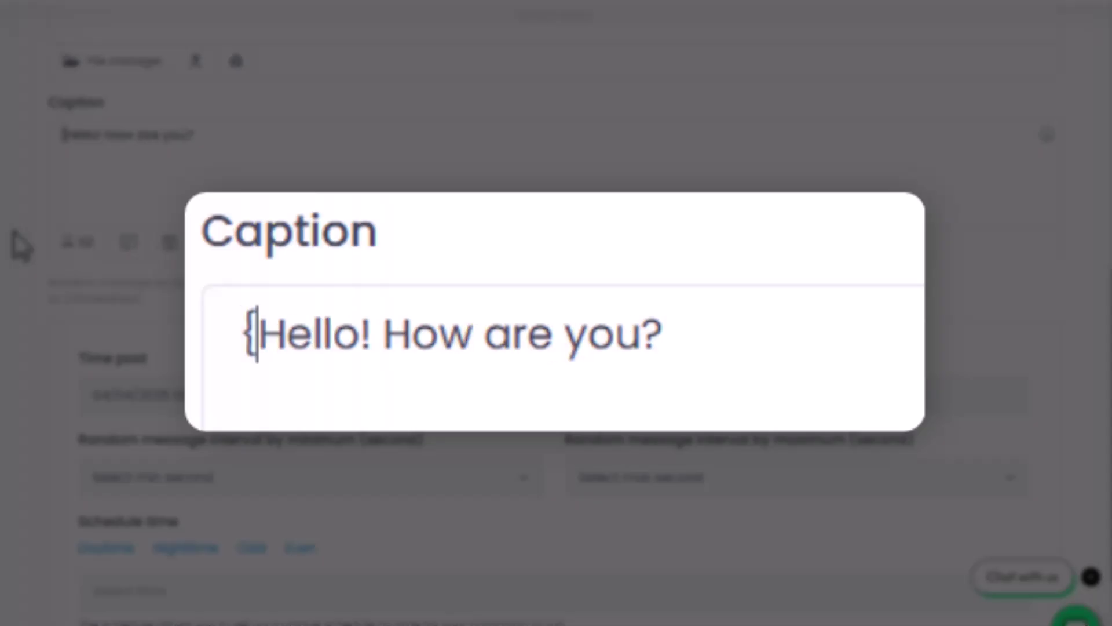
key("Right")
key("Right")
key("Right")
key("Right")
key("Right")
type("}")
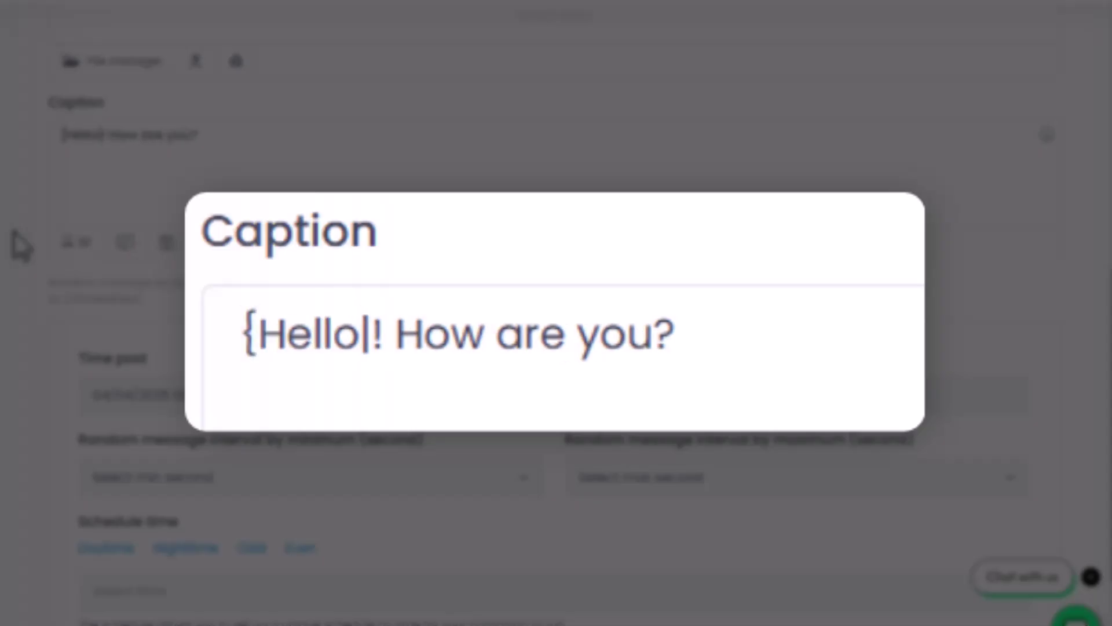
type("Hi|Hey}")
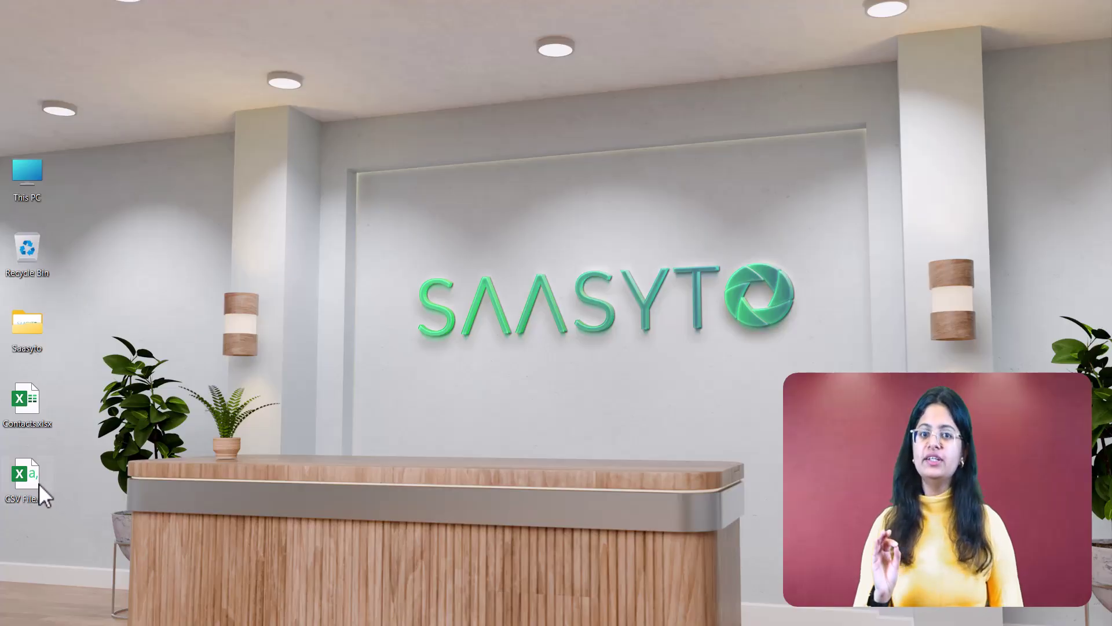
Open CSV File and enter headers Phone No., Name and Marks in A1:C1
double_click(26, 476)
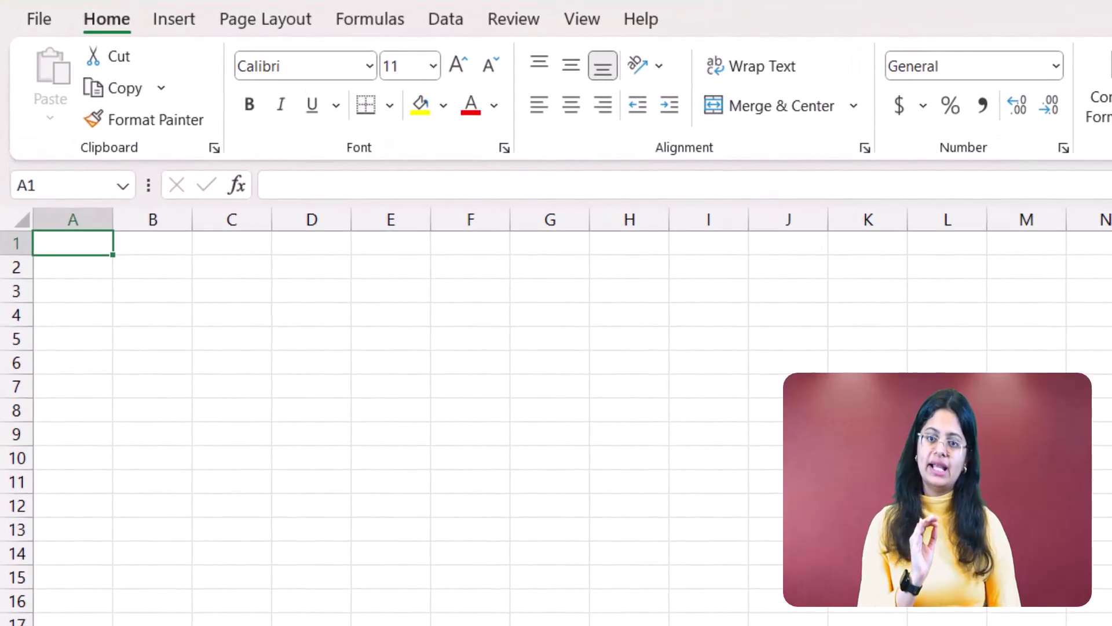
type("P")
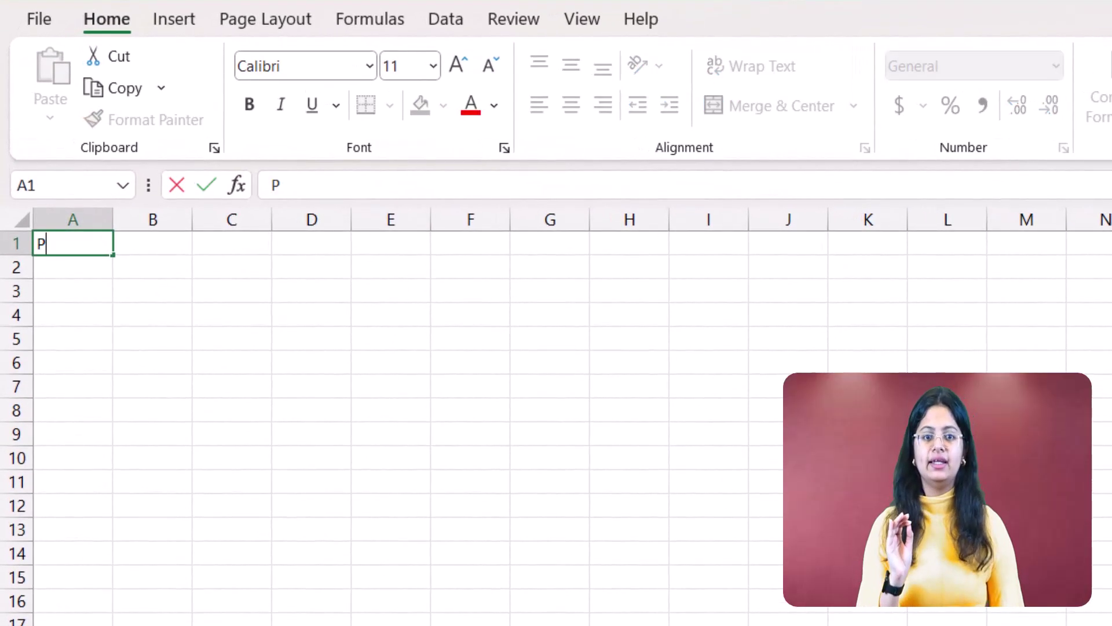
type("hone No.")
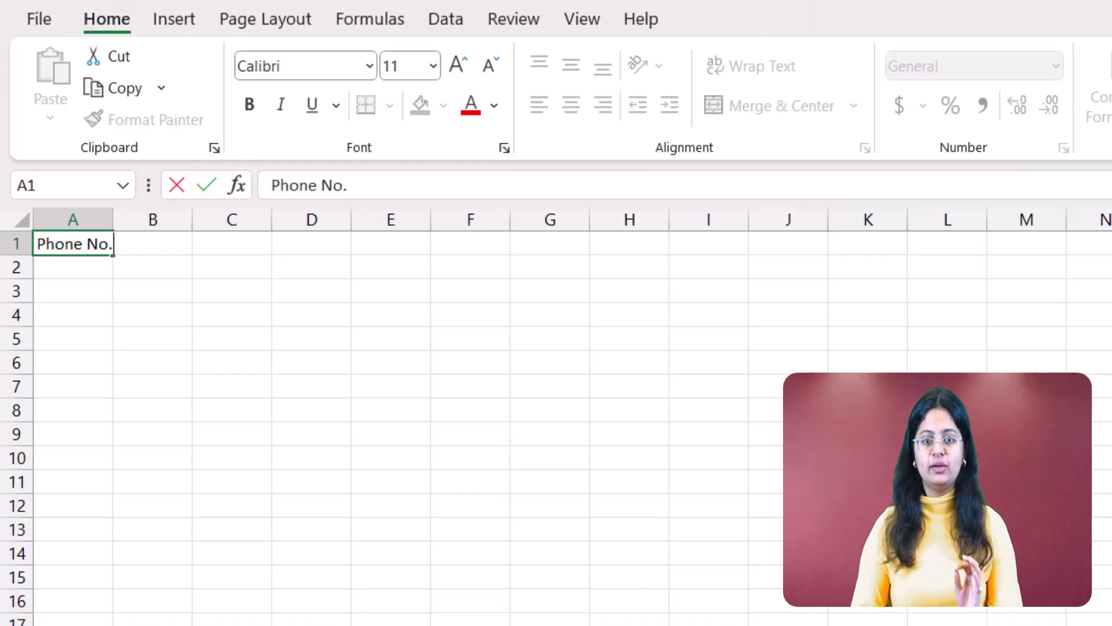
key("Tab")
type("Name")
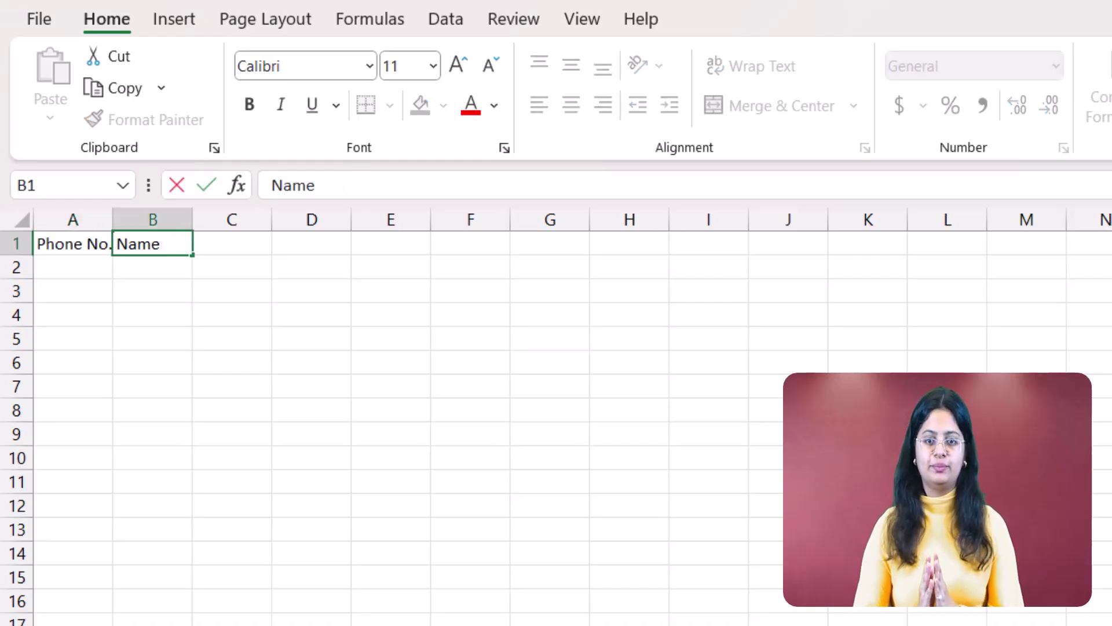
key("Tab")
type("Marl")
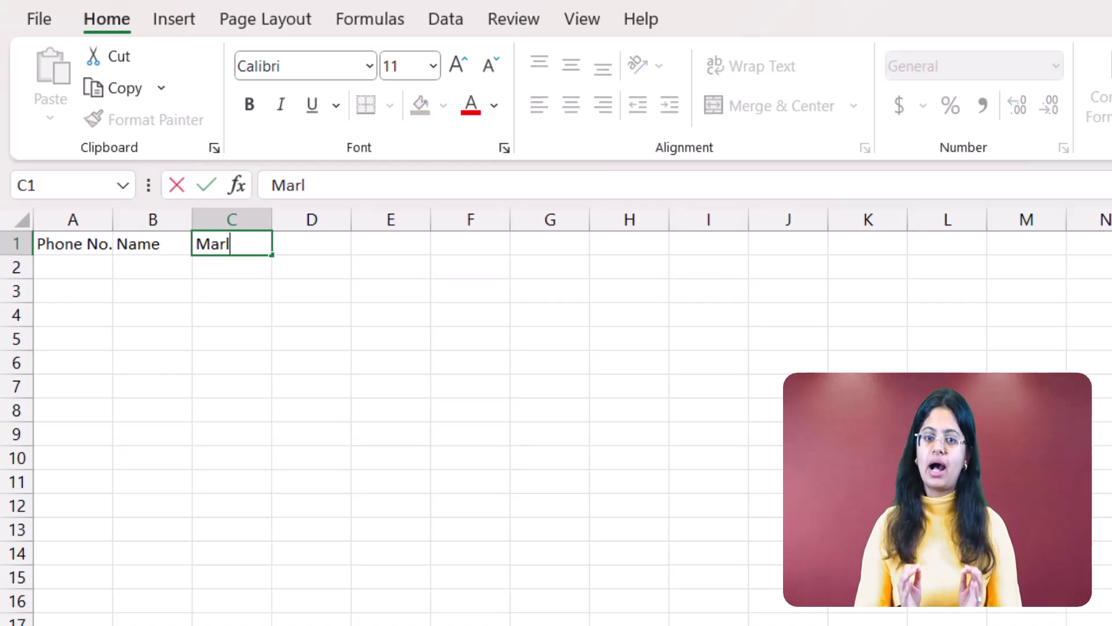
key("BackSpace")
type("ks")
key("Return")
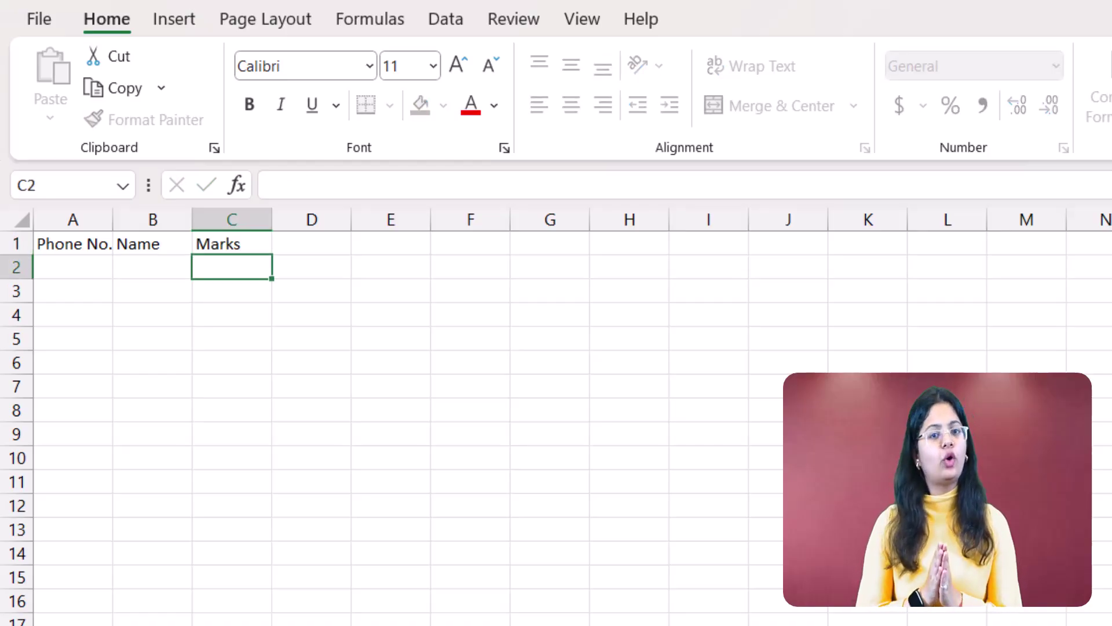
Enter a full phone number in A2 formatted as Number with zero decimals
key("Left")
key("Left")
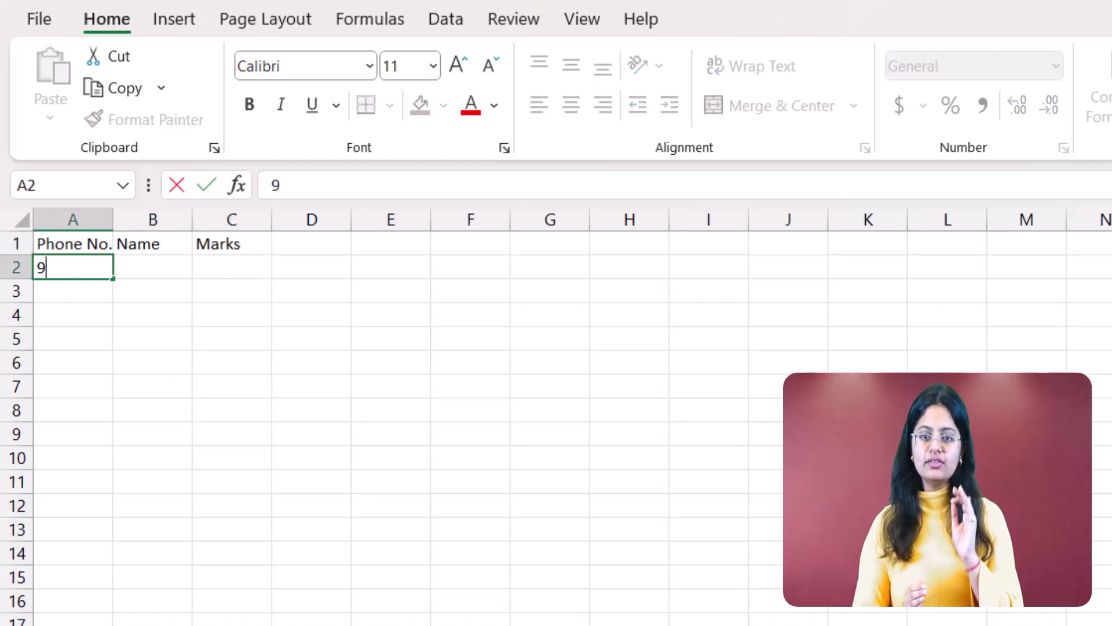
key("Return")
key("Up")
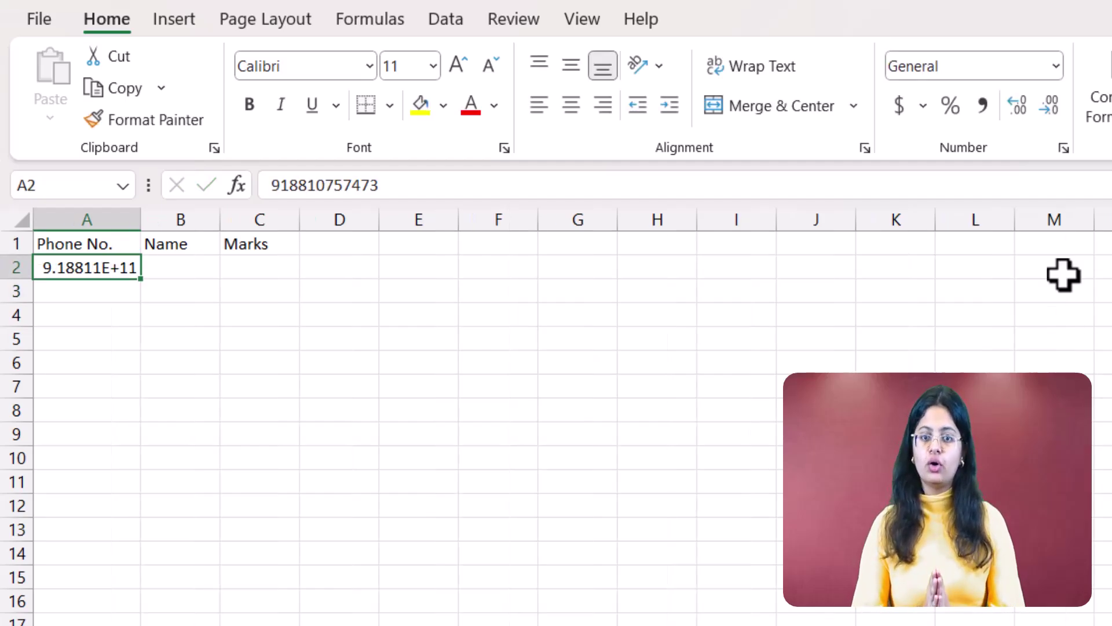
left_click(1058, 66)
left_click(1030, 174)
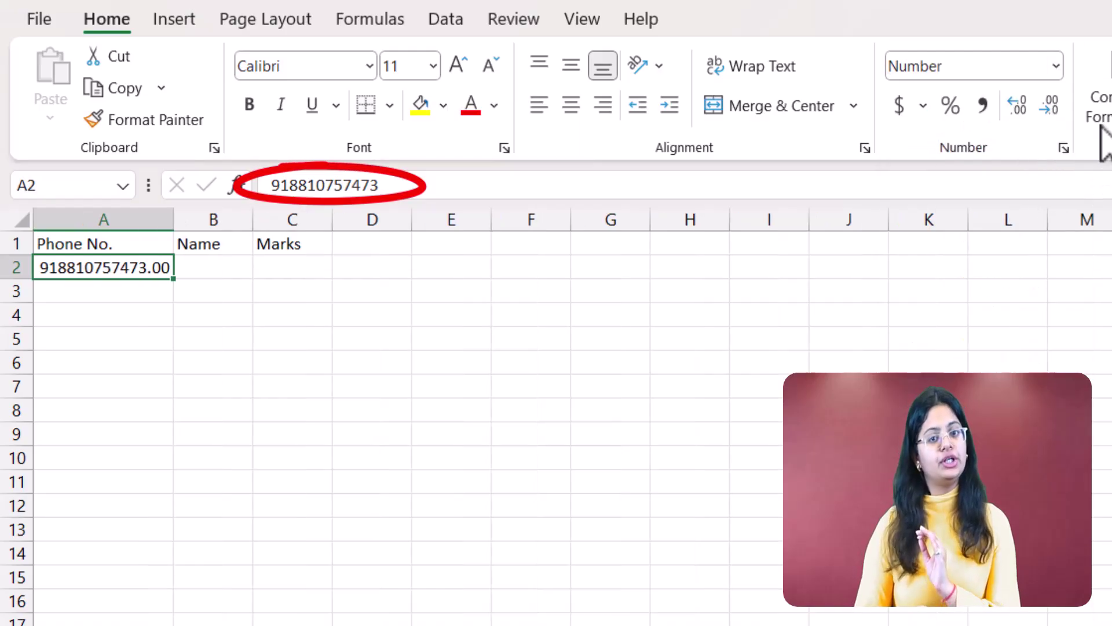
left_click(1050, 106)
left_click(1049, 105)
Fill B2 with Saasyto and C2 with 98%
key("Tab")
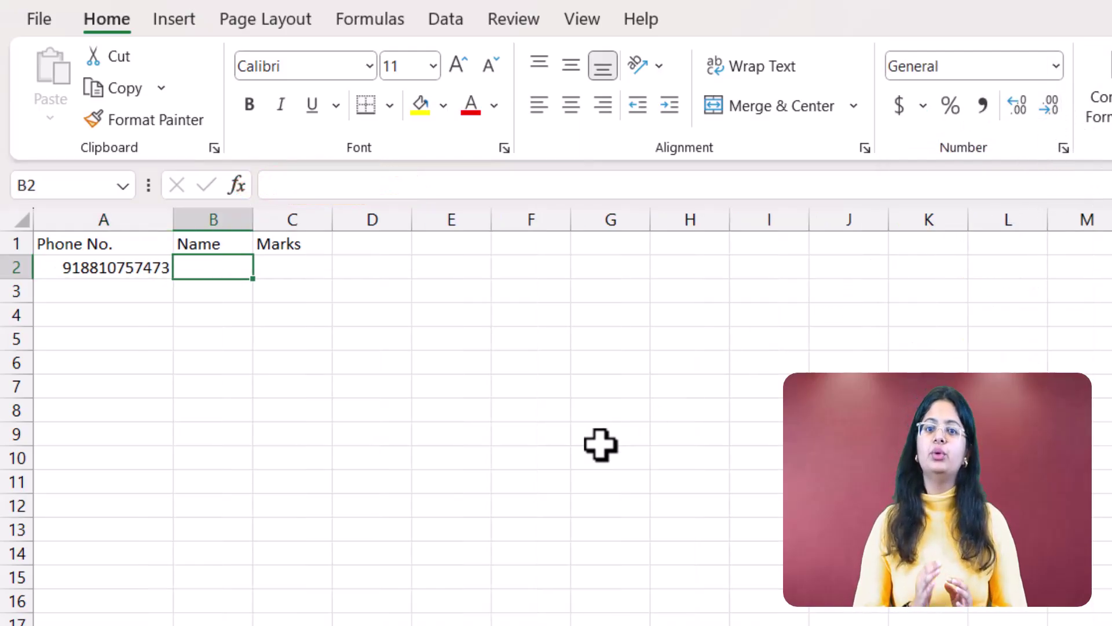
type("Saasyto")
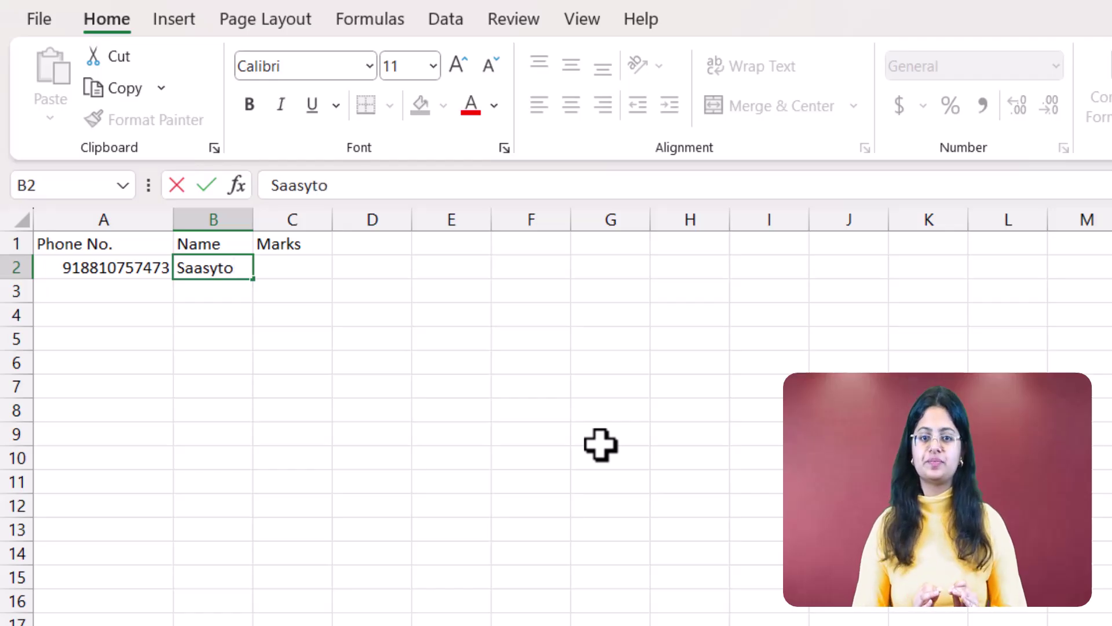
key("Tab")
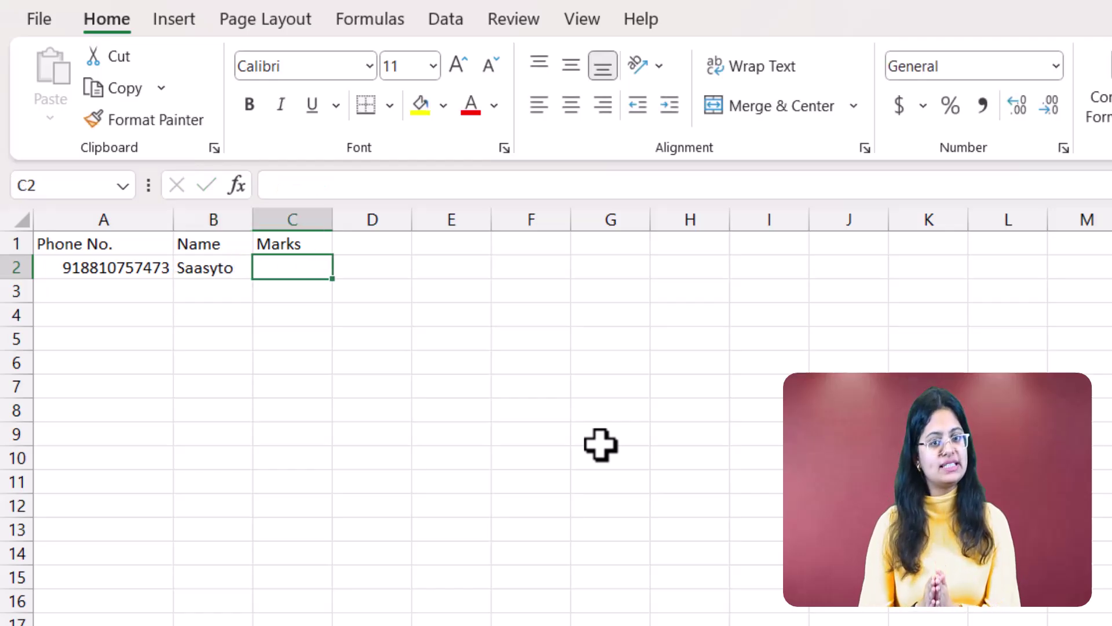
type("98%")
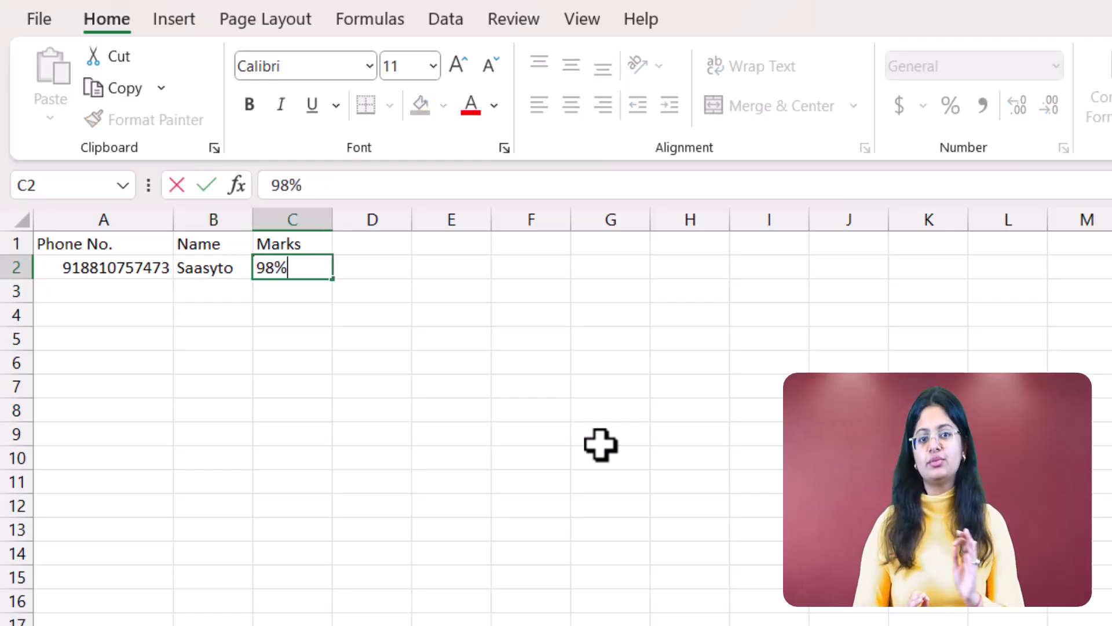
key("Return")
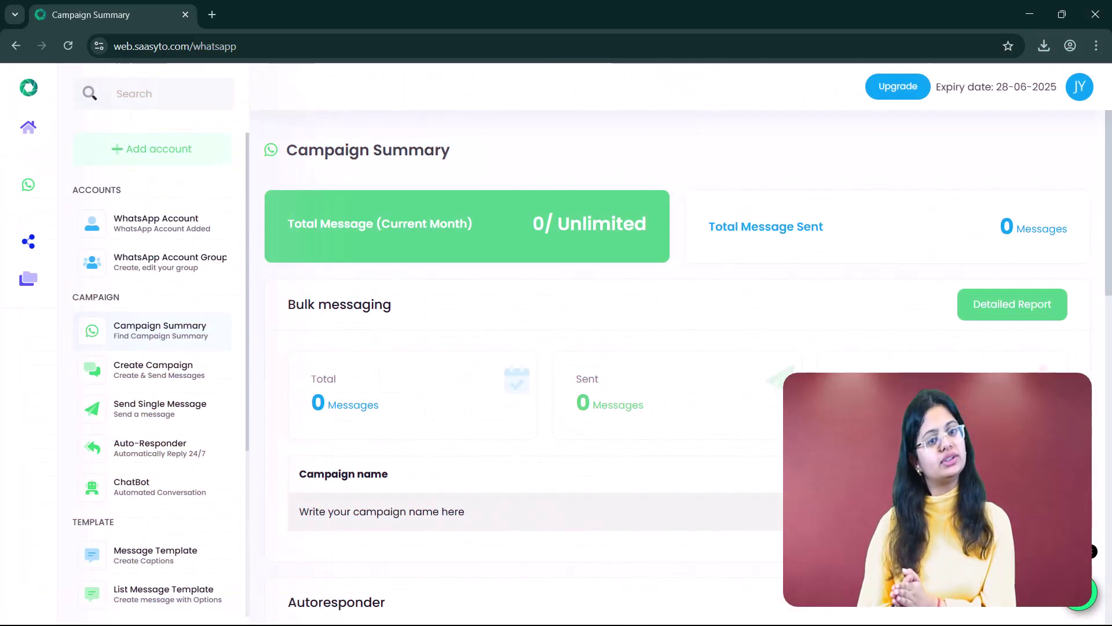
Create a new contact group named 'New Contact'
scroll(231, 409, "down", 3)
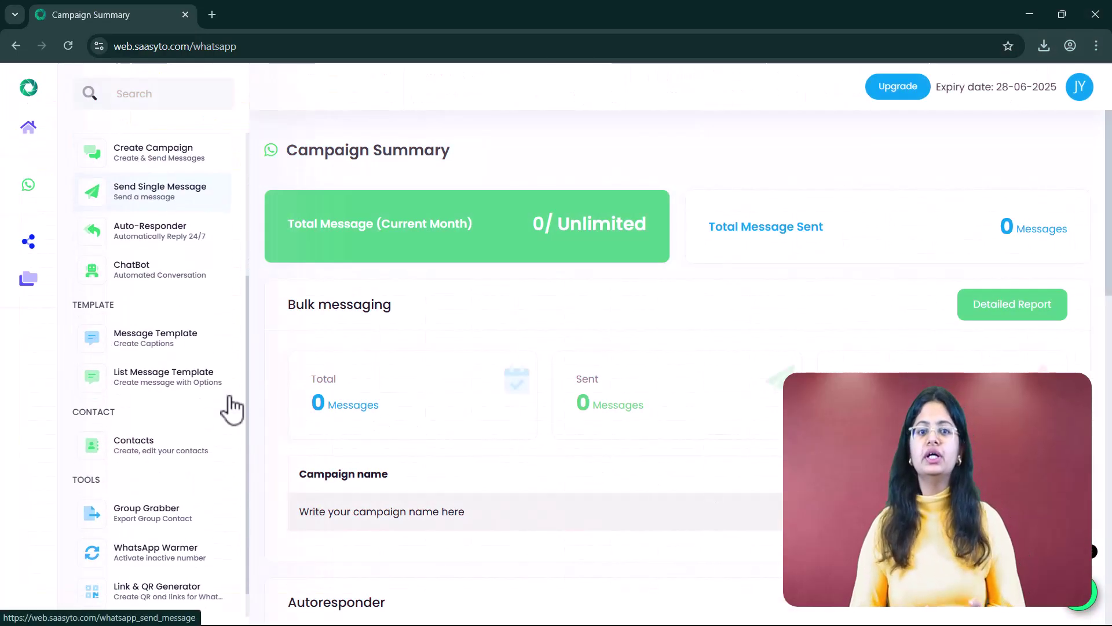
left_click(222, 446)
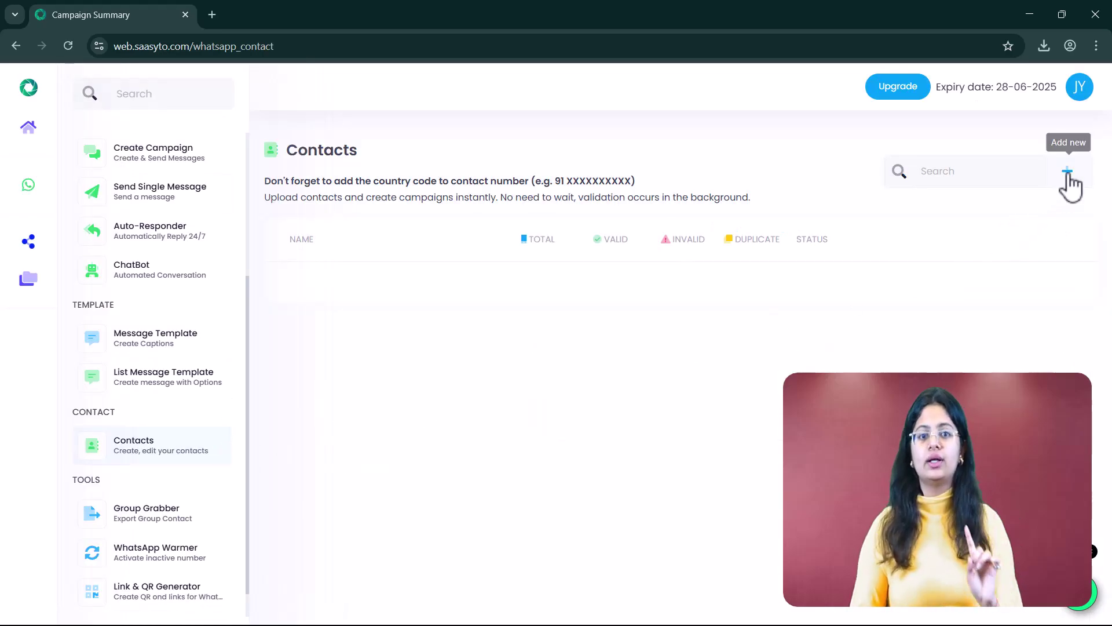
left_click(1069, 174)
left_click(653, 342)
type("New Contact")
key("Return")
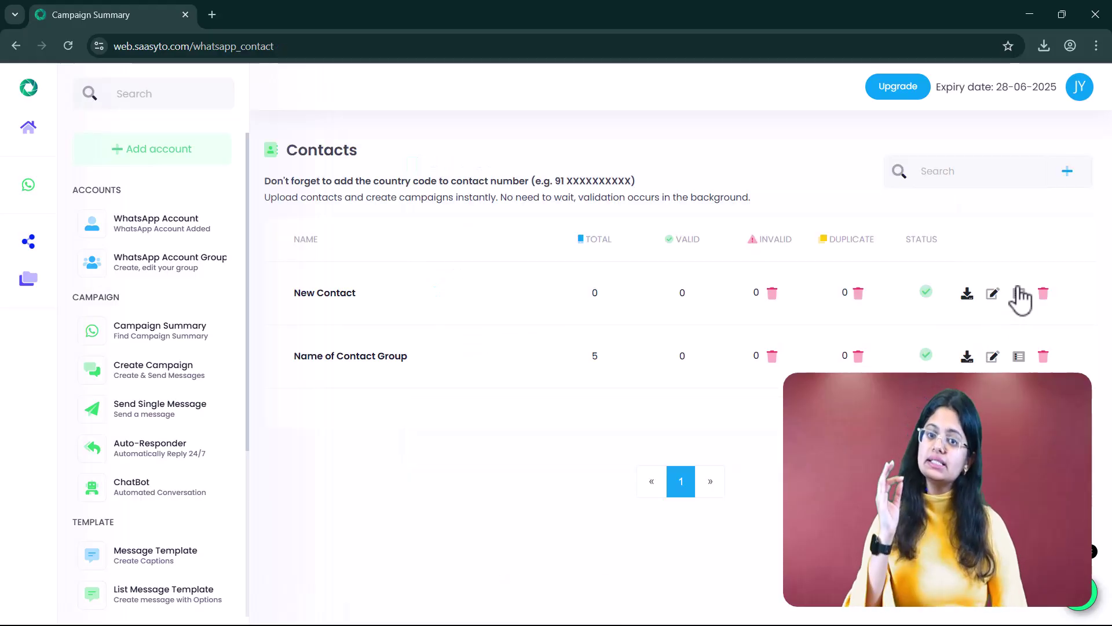
Import phone numbers into New Contact from a CSV file upload
left_click(1017, 291)
left_click(806, 194)
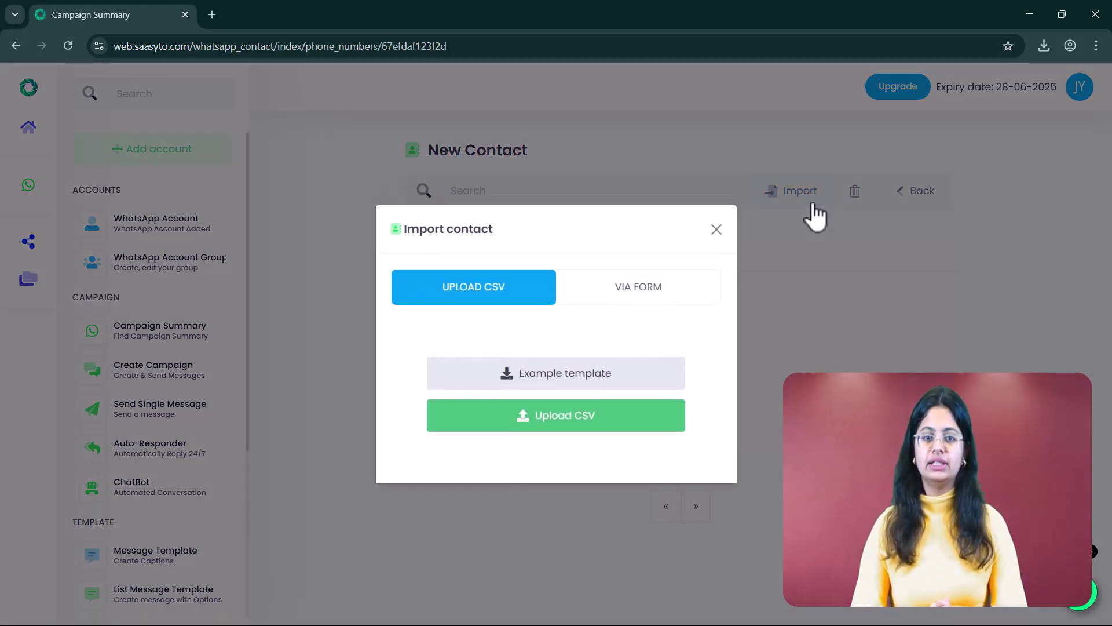
left_click(672, 416)
double_click(532, 262)
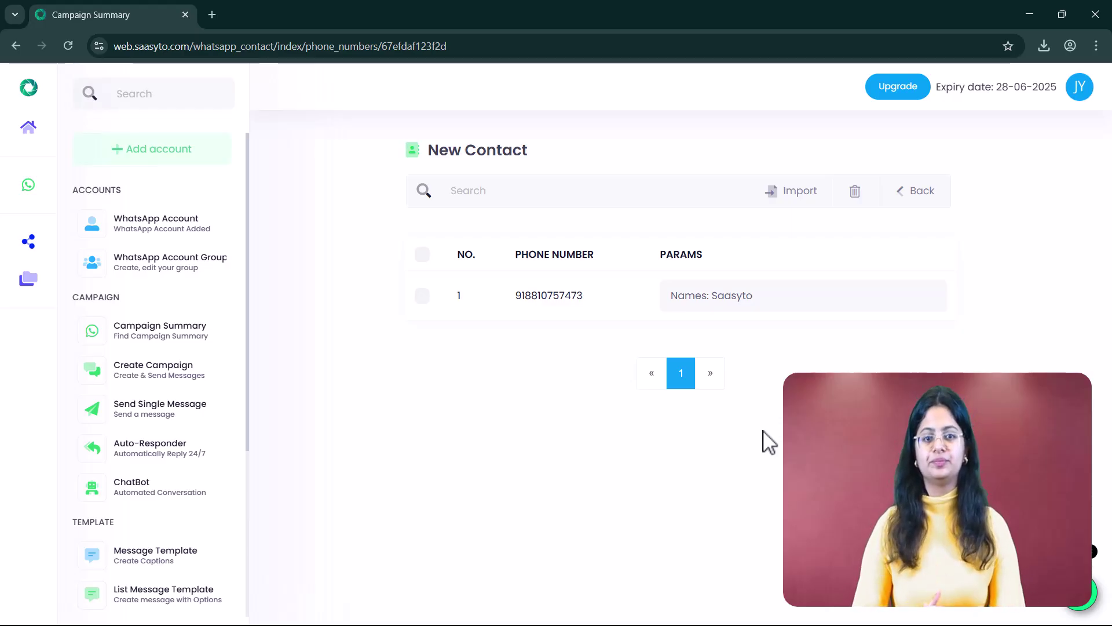
Start a new campaign with caption 'Hello %Name%! You've scored %Marks% Marks in your exam.'
left_click(216, 373)
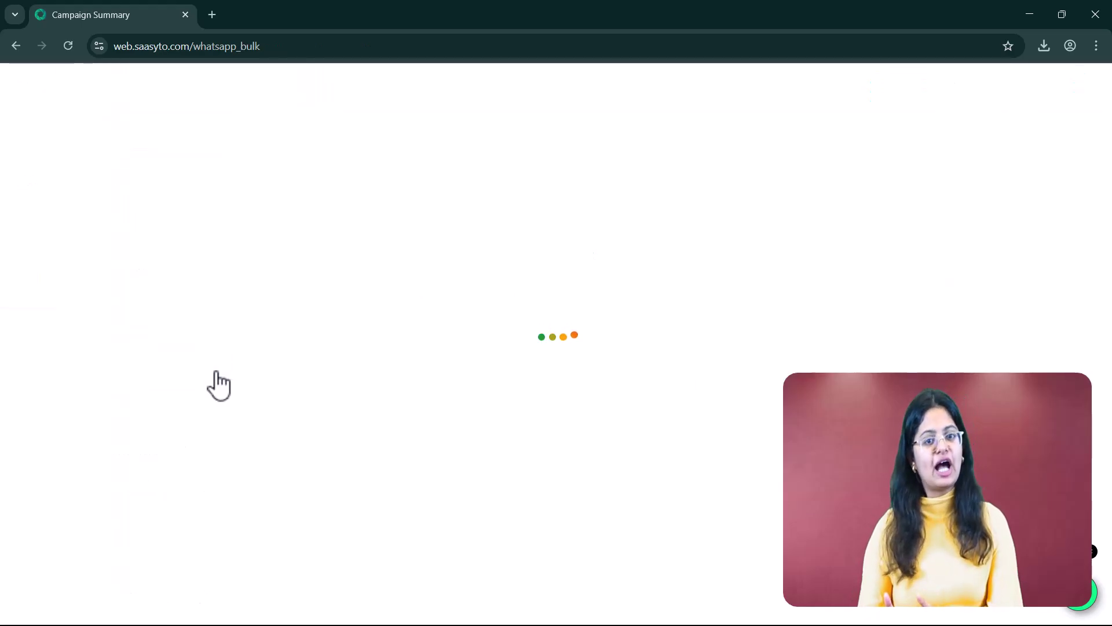
left_click(1022, 168)
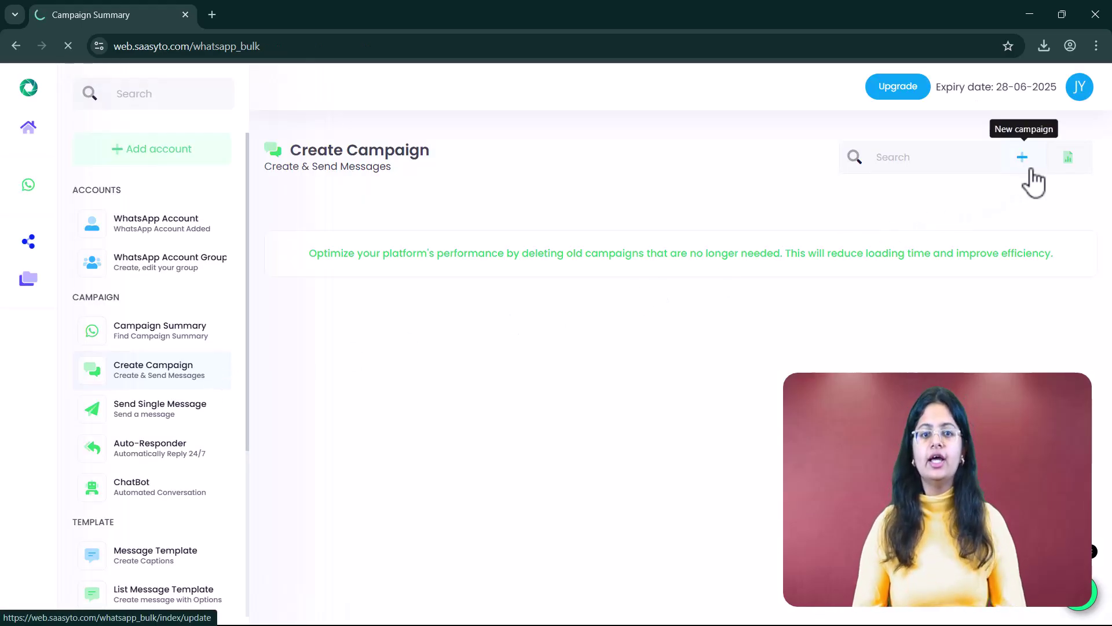
scroll(1110, 401, "down", 6)
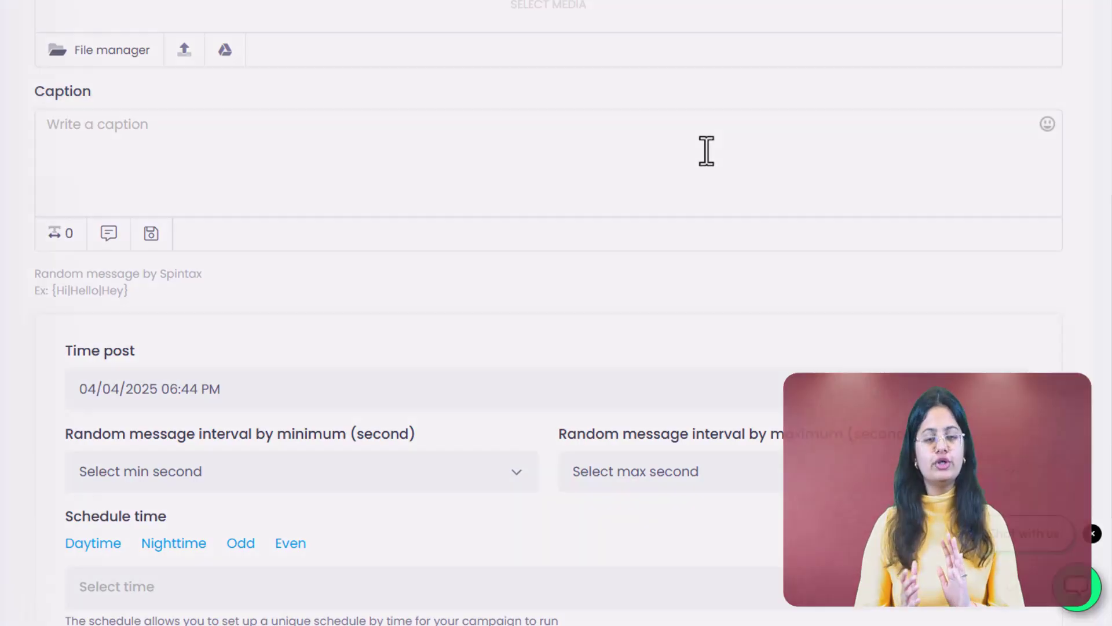
left_click(704, 151)
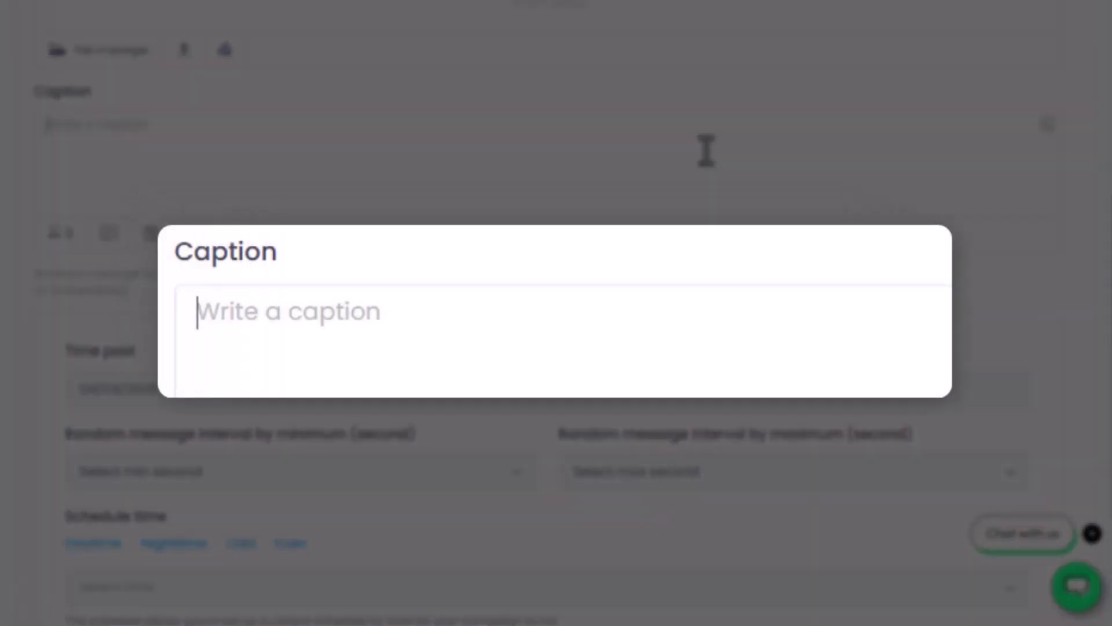
type("Hello %")
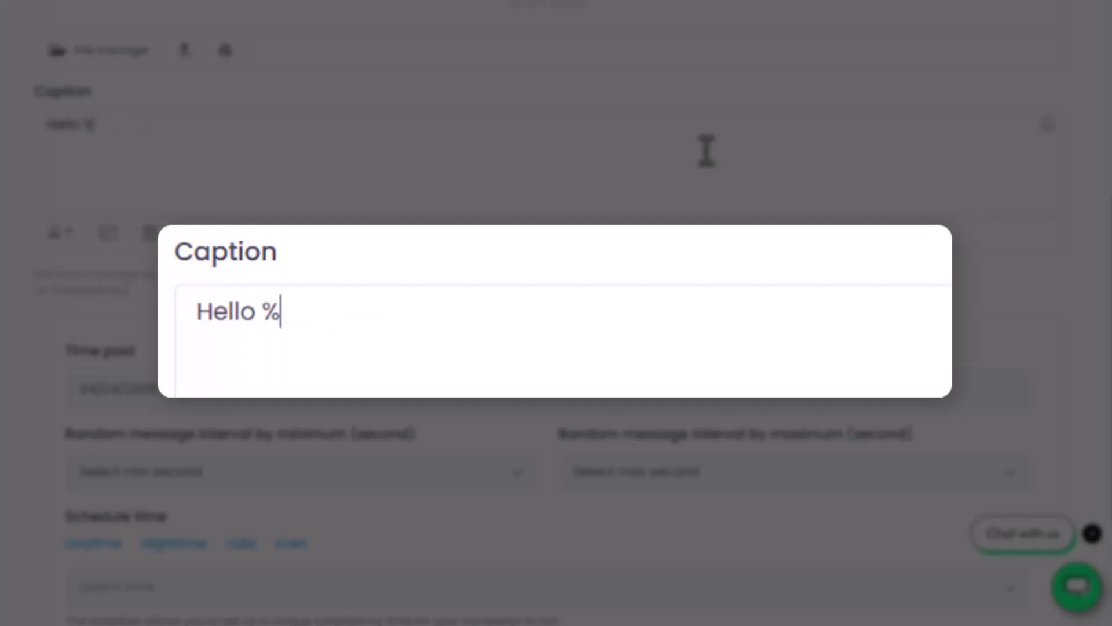
type("Name%!")
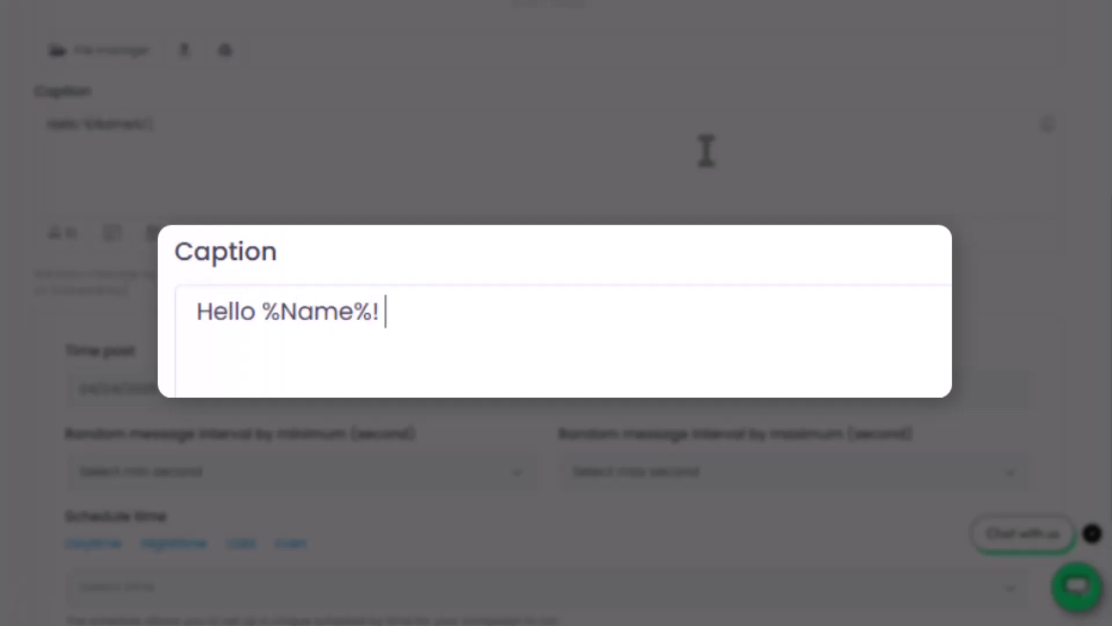
type(" You've sc")
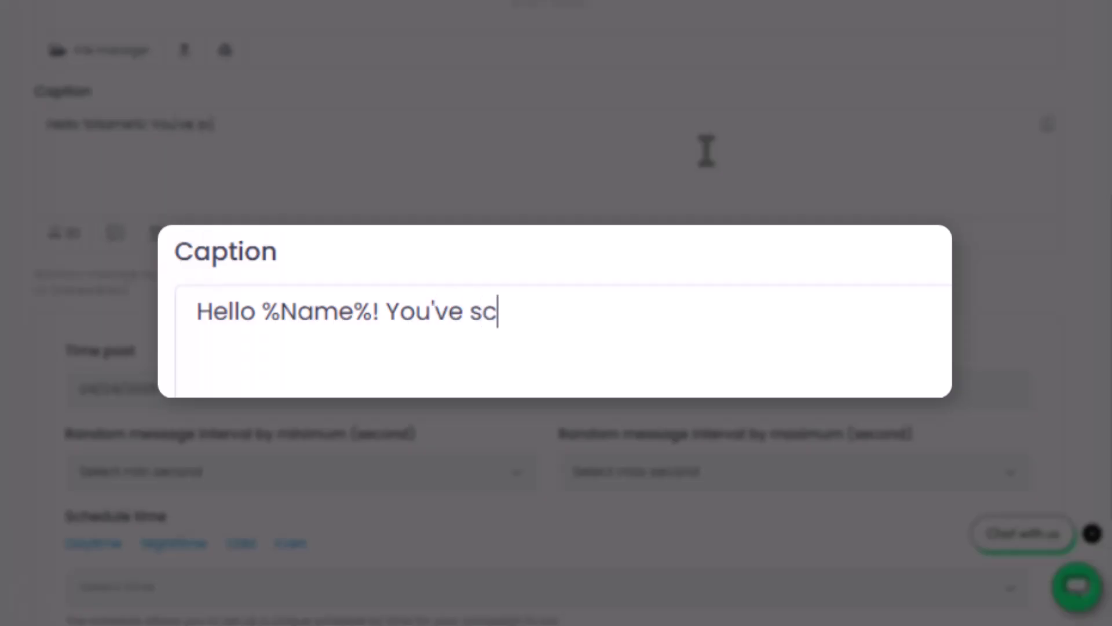
type("ored %Marks%")
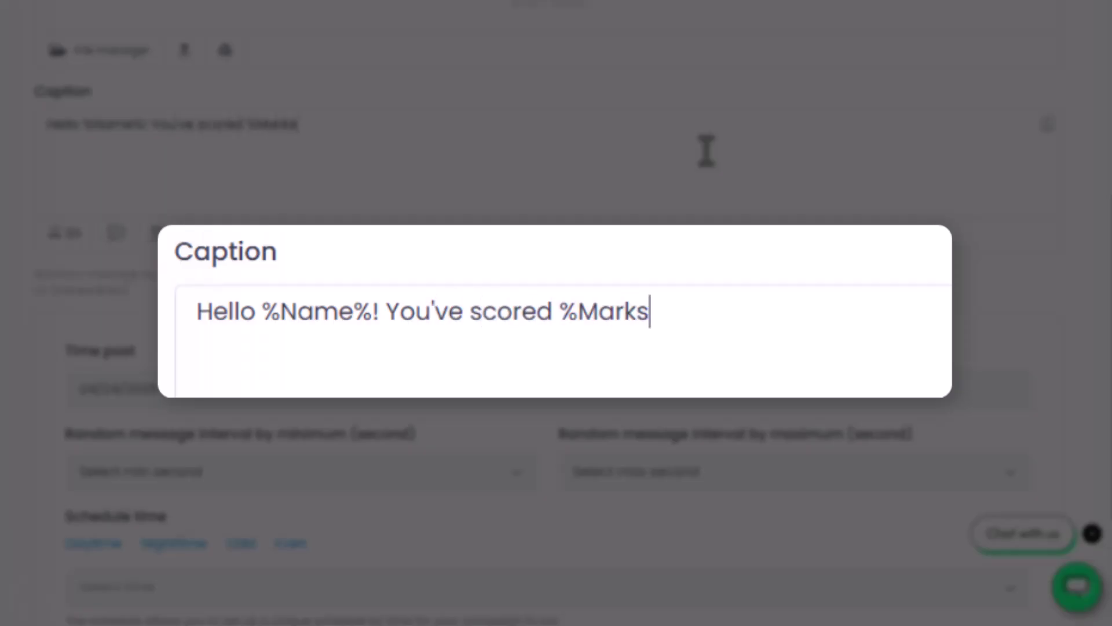
type(" Marks in your exam.")
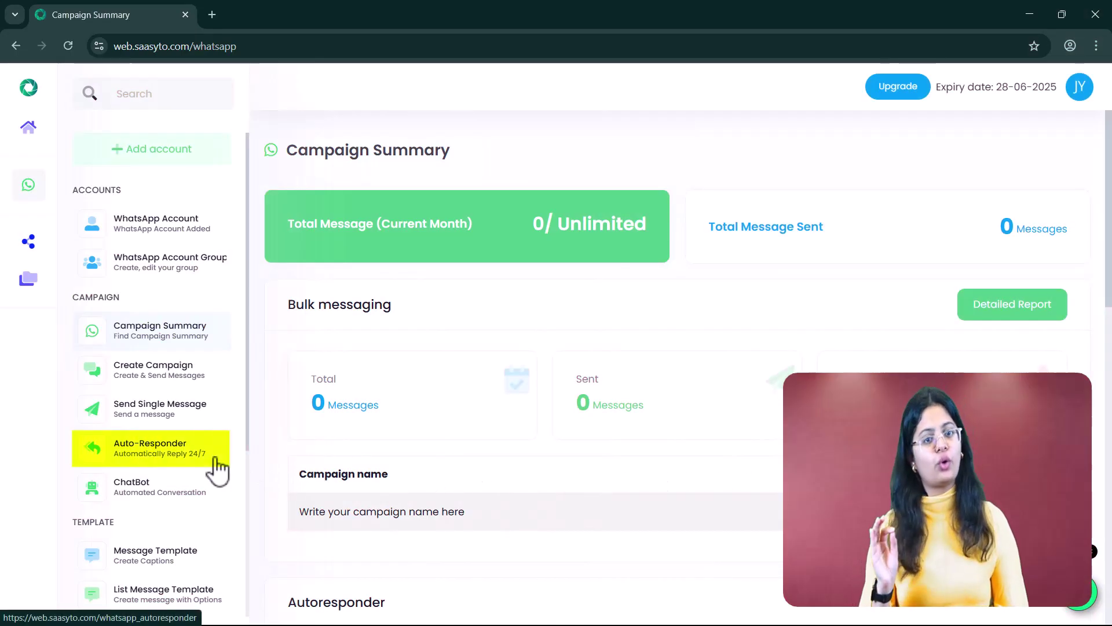
Set the auto-responder to apply to all accounts, status Enable, sent to all chats
left_click(215, 460)
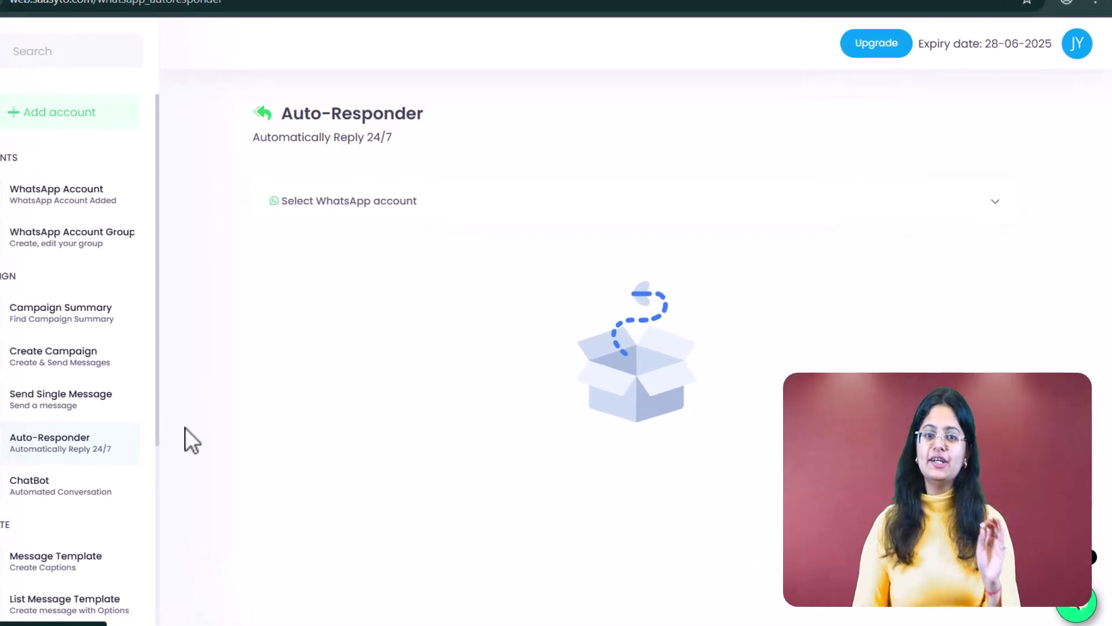
left_click(522, 204)
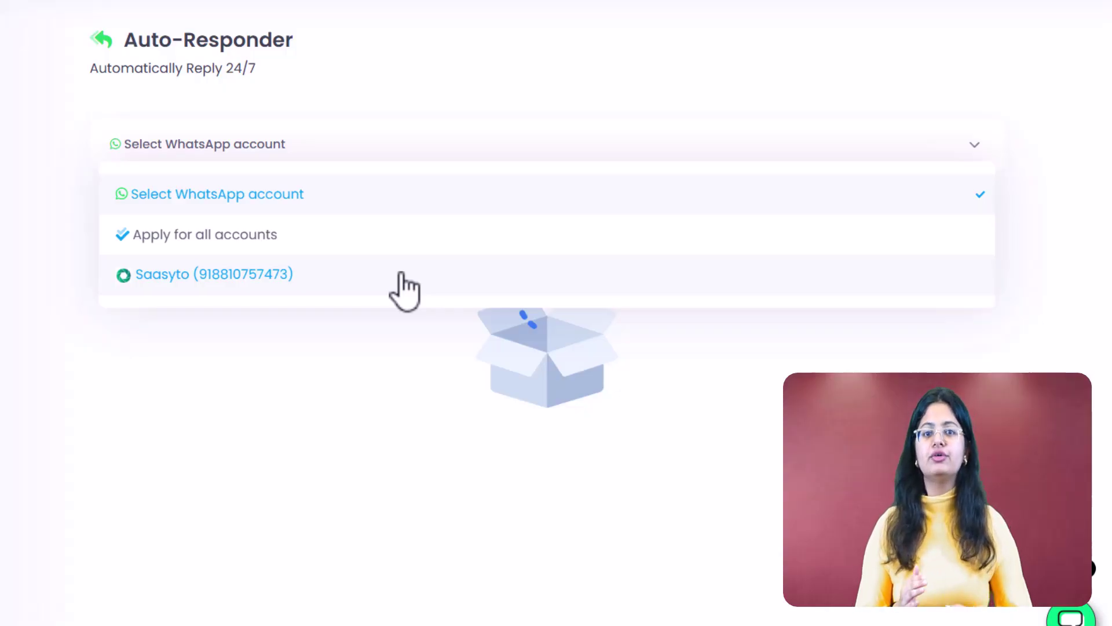
left_click(407, 240)
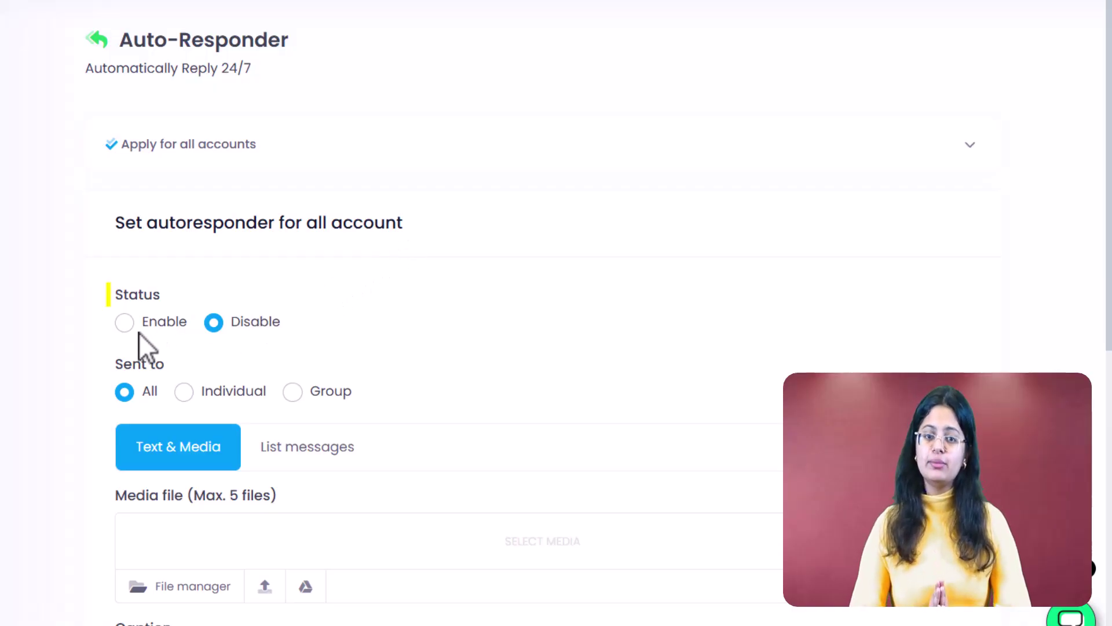
left_click(125, 323)
scroll(52, 421, "down", 4)
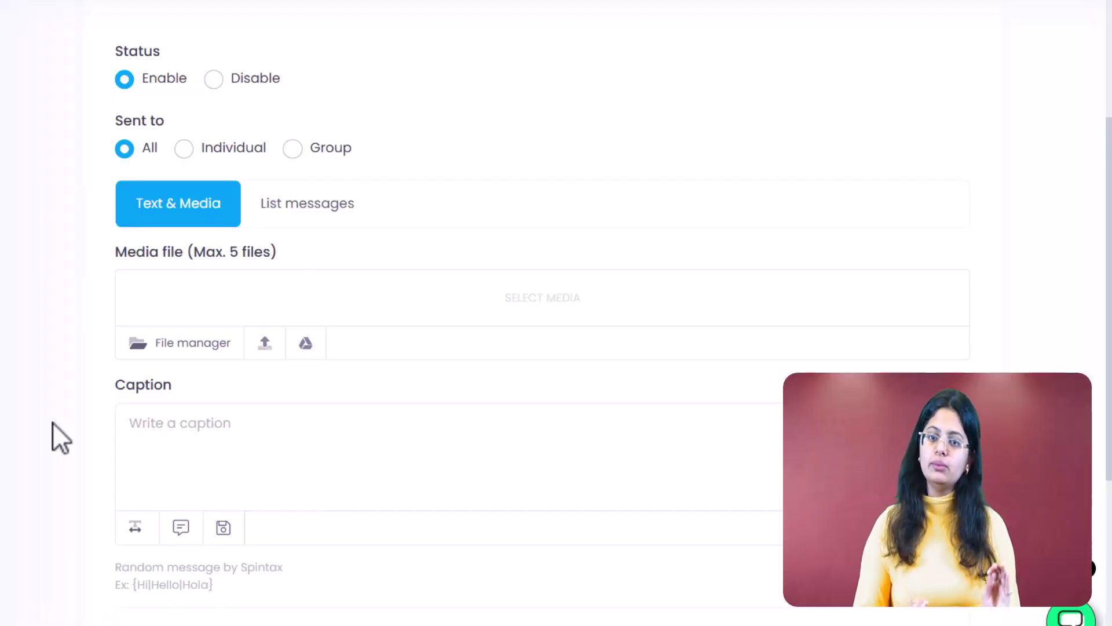
left_click(185, 153)
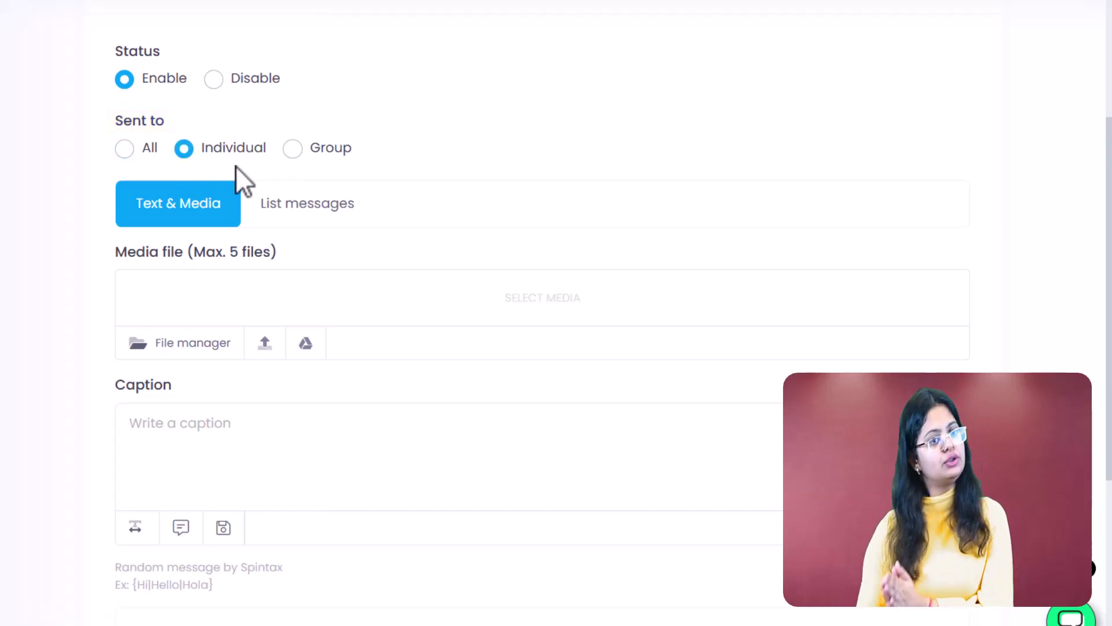
left_click(297, 152)
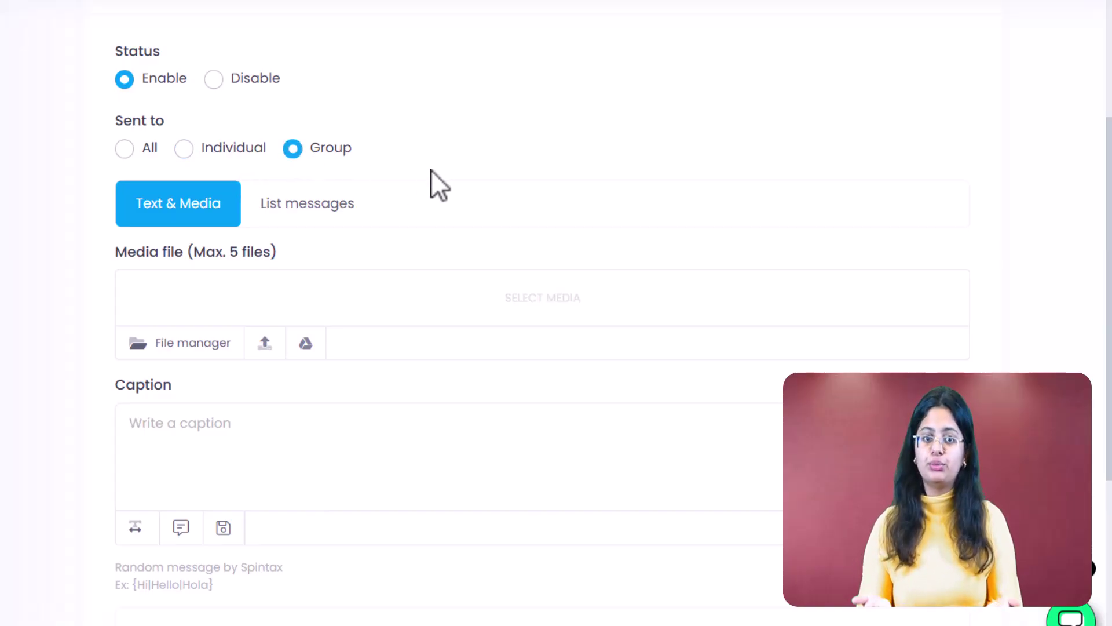
left_click(124, 150)
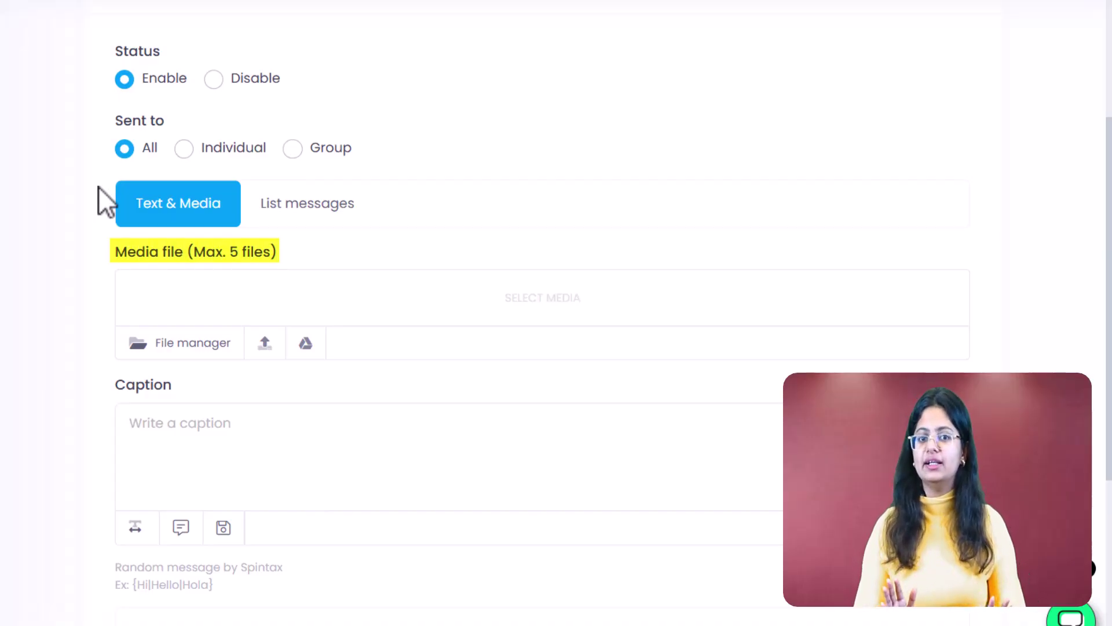
Attach SAASYTO media, caption 'Write your msg.', and set resubmit to 15 days
left_click(172, 343)
left_click(169, 255)
left_click(298, 436)
type("Write your msg.")
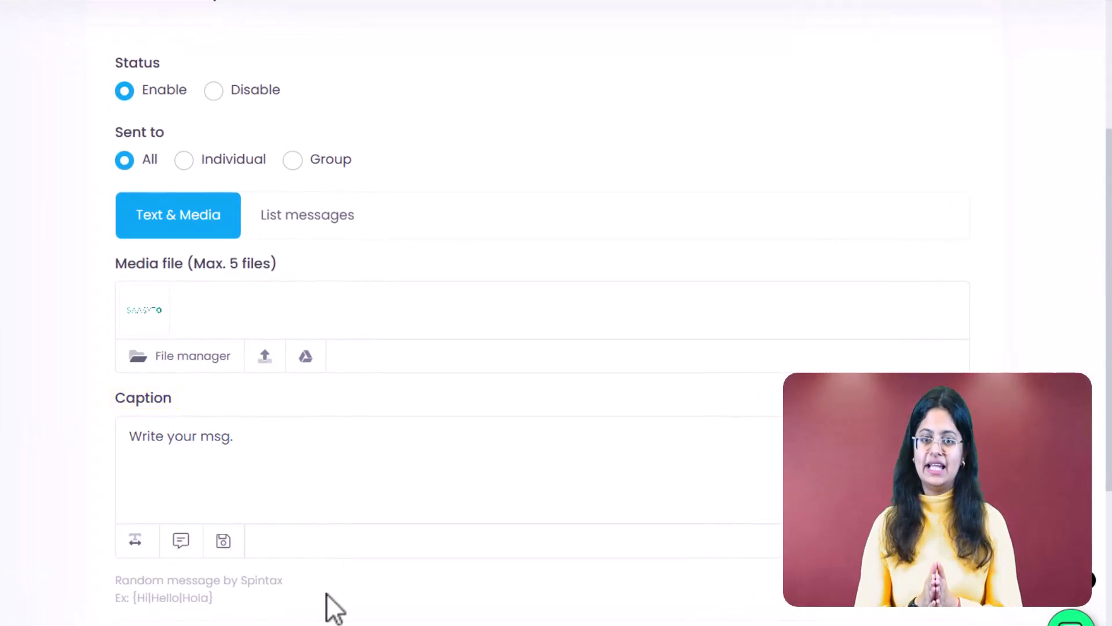
scroll(327, 593, "down", 7)
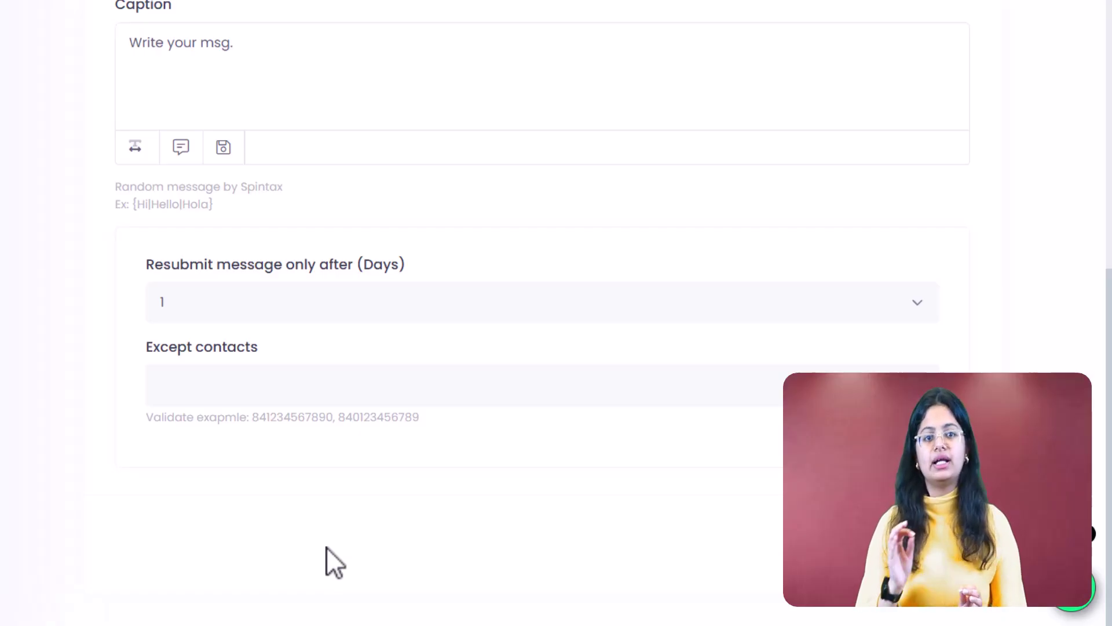
left_click(381, 313)
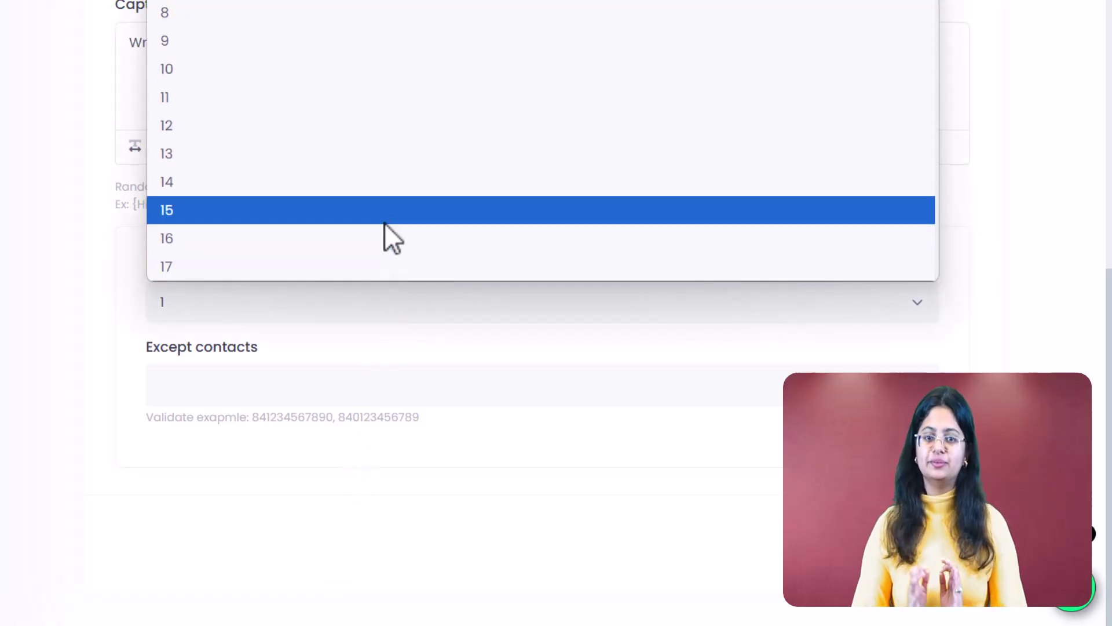
left_click(384, 222)
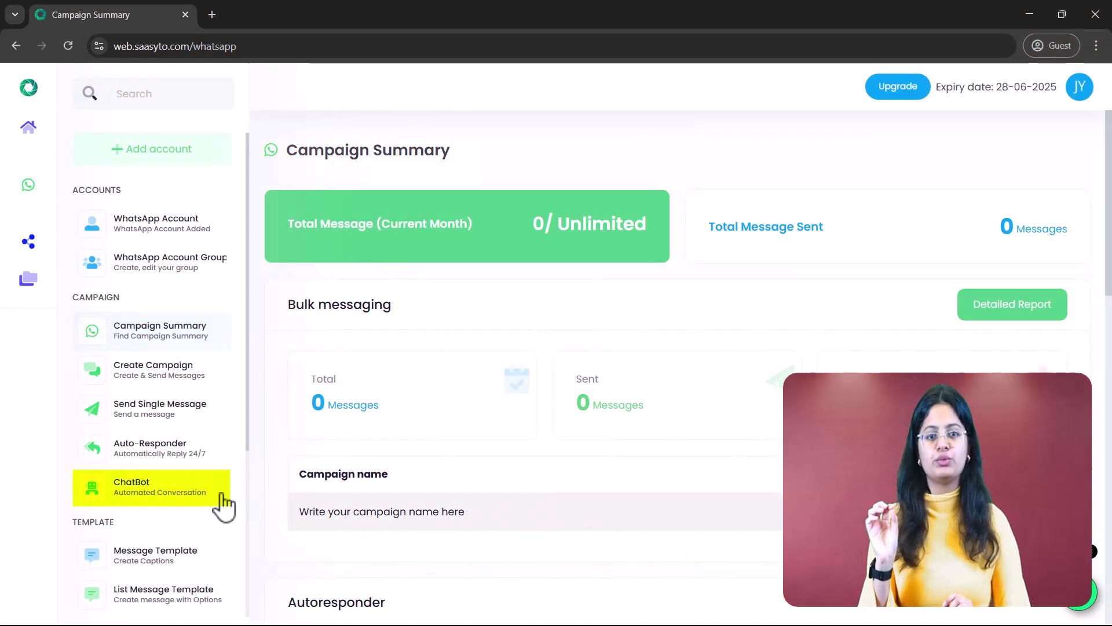
Open the ChatBot page and add a new chatbot item
left_click(221, 494)
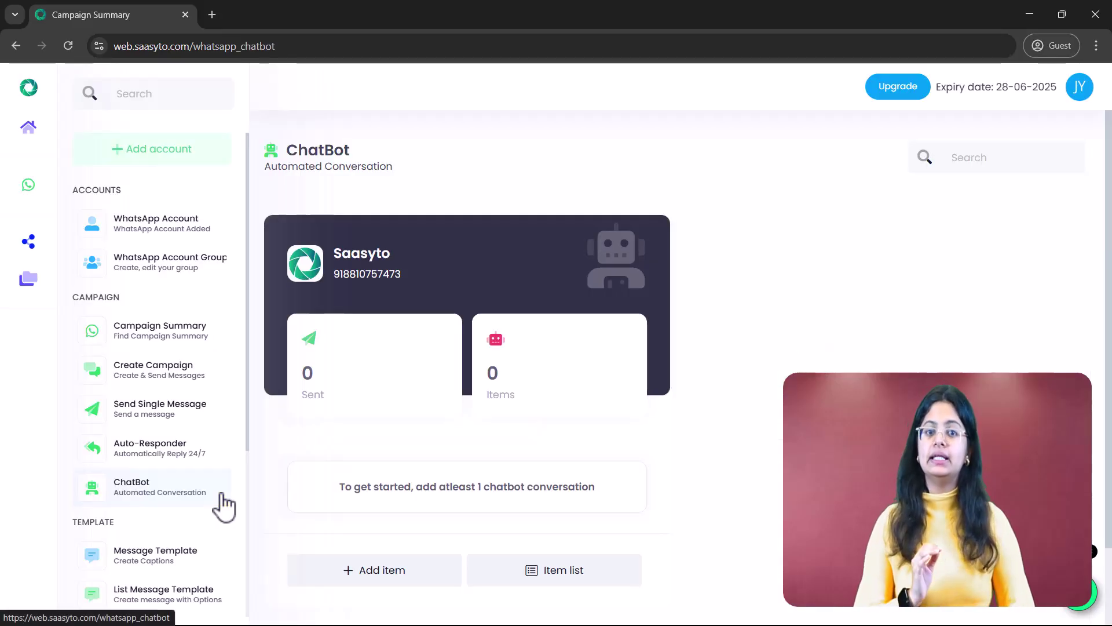
left_click(373, 585)
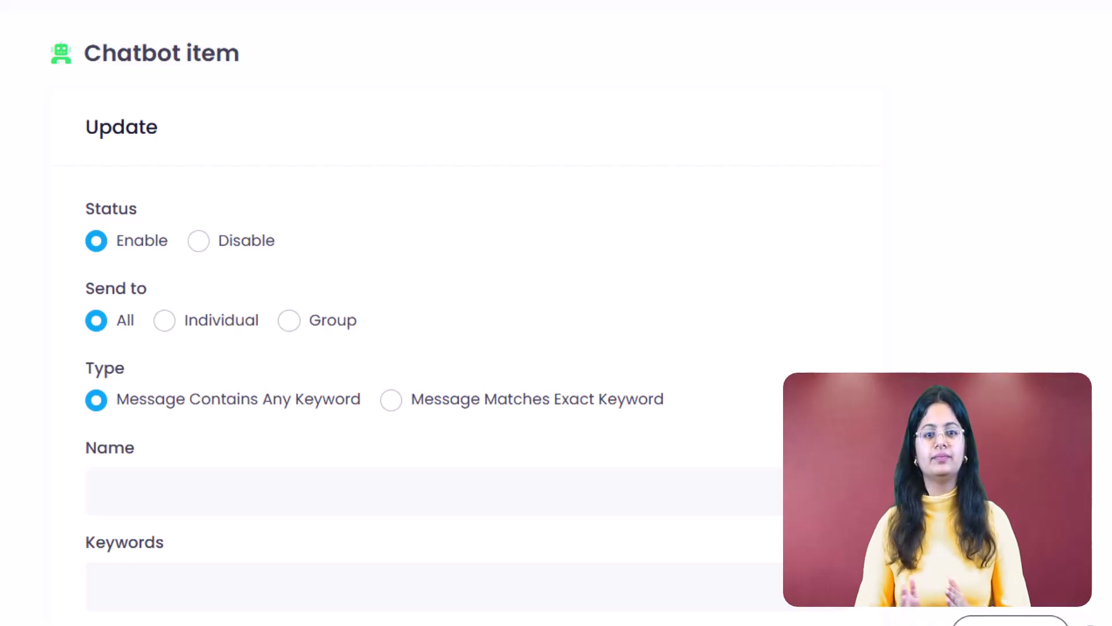
scroll(463, 324, "down", 5)
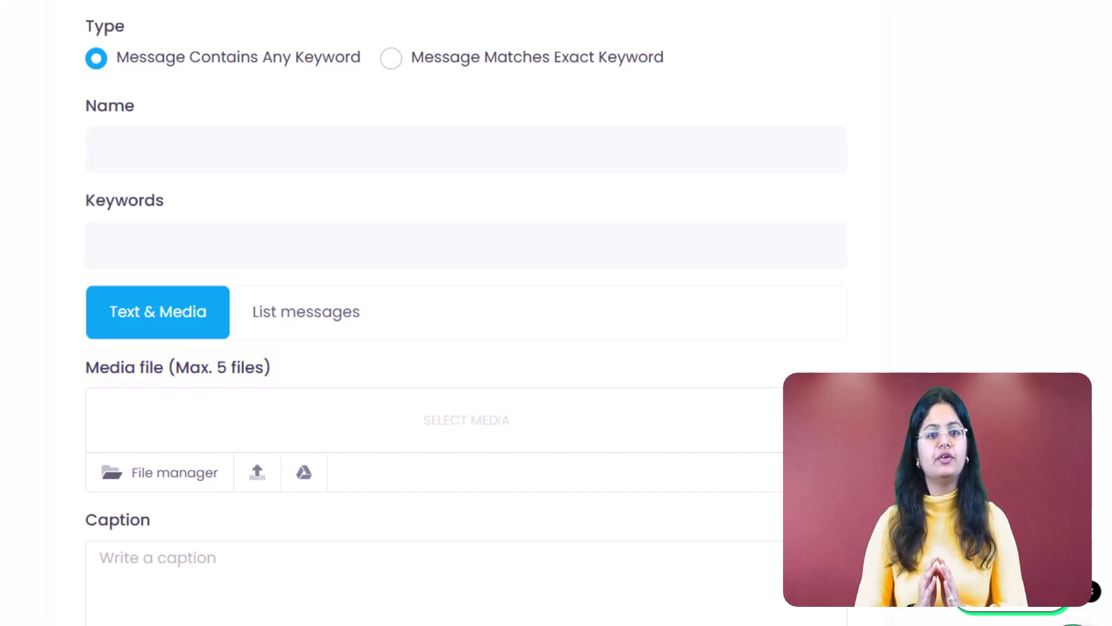
scroll(14, 591, "down", 5)
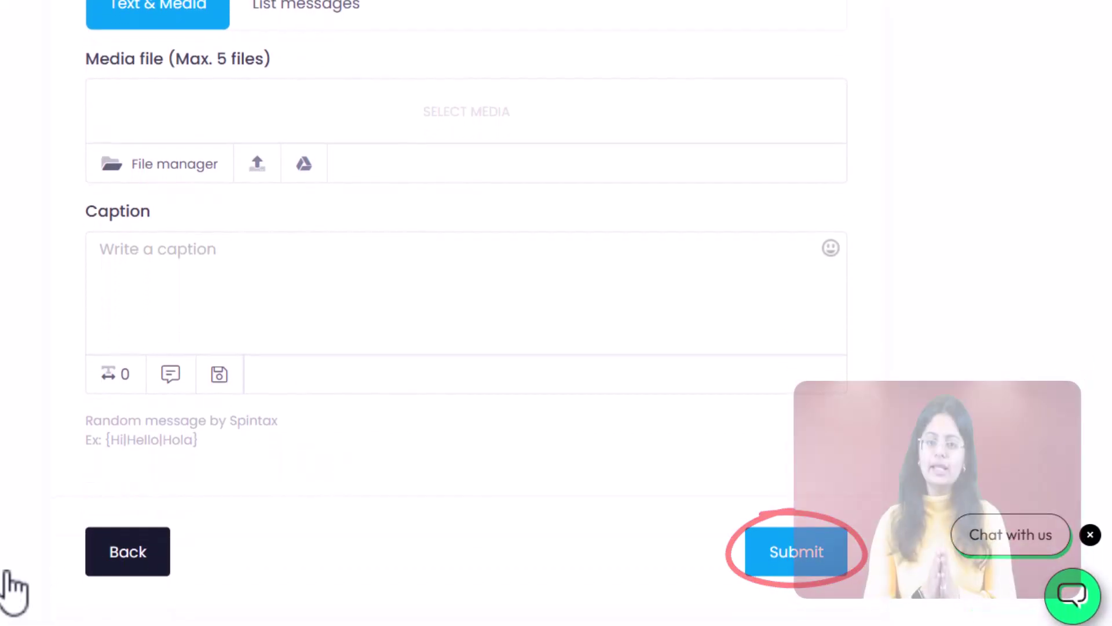
Name the chatbot item 'YouTube Channel' for individual chats, with keyword 'YouTube'
scroll(15, 591, "up", 8)
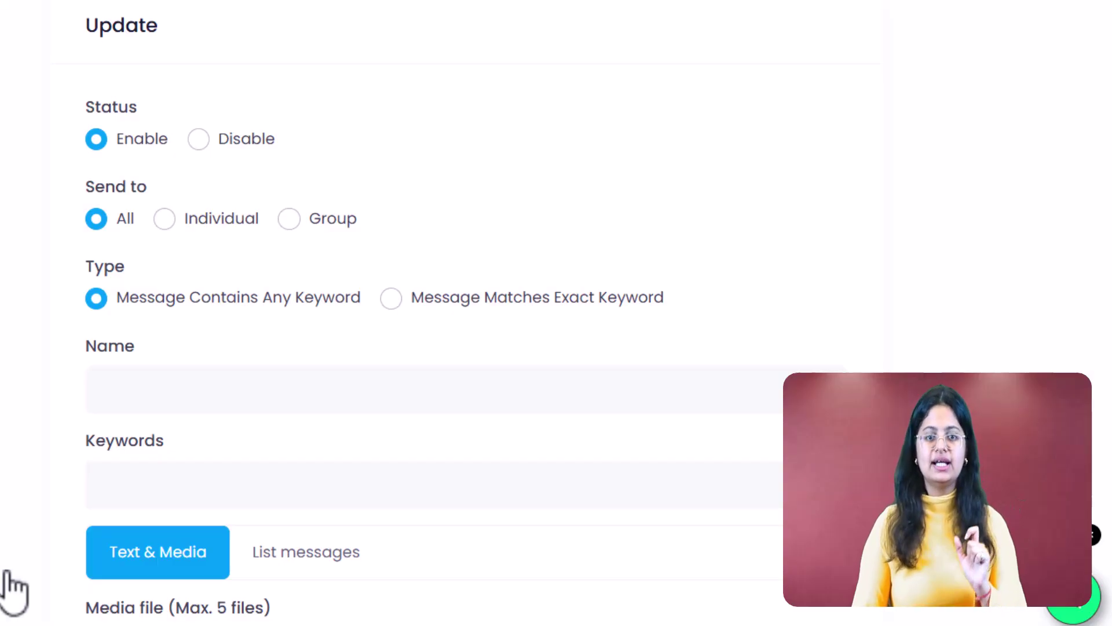
left_click(165, 220)
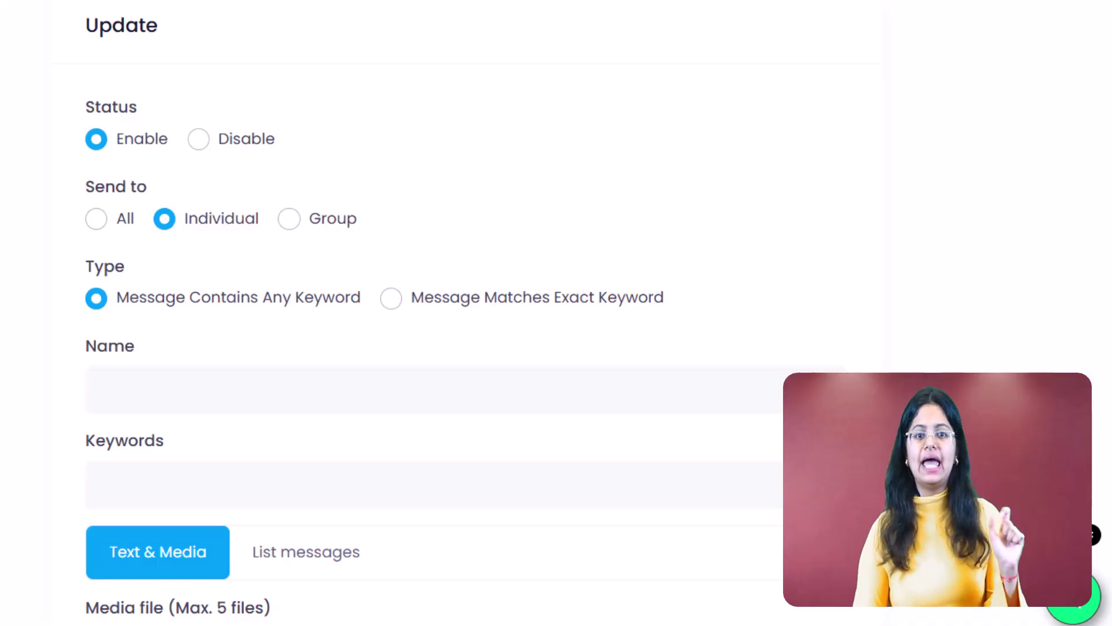
left_click(318, 400)
type("YouTube Ch")
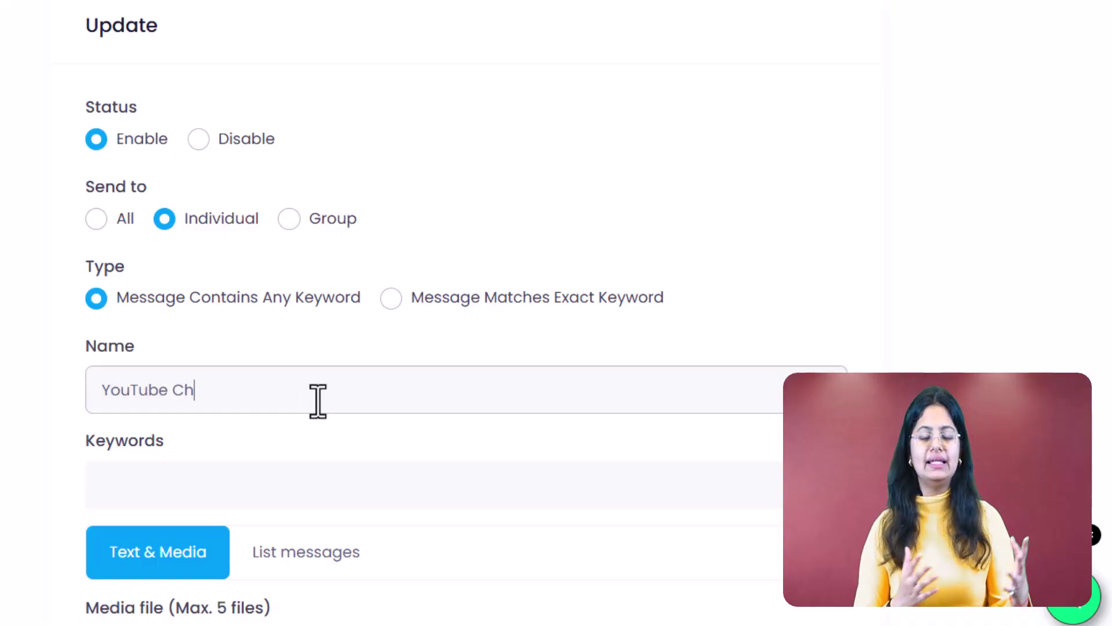
type("annel")
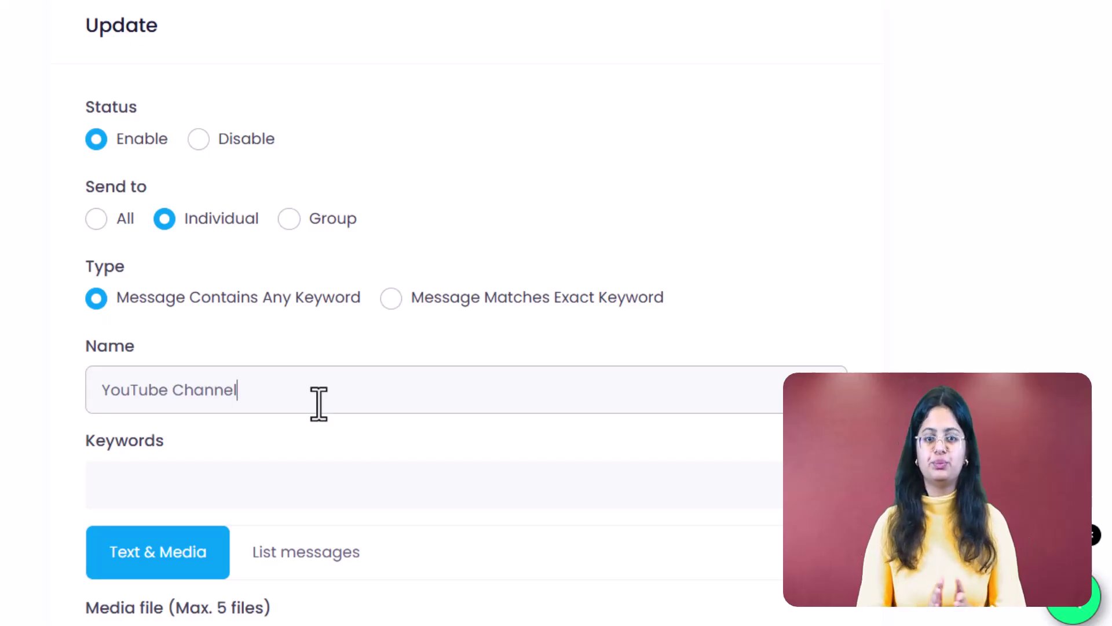
left_click(343, 505)
type("YouTube")
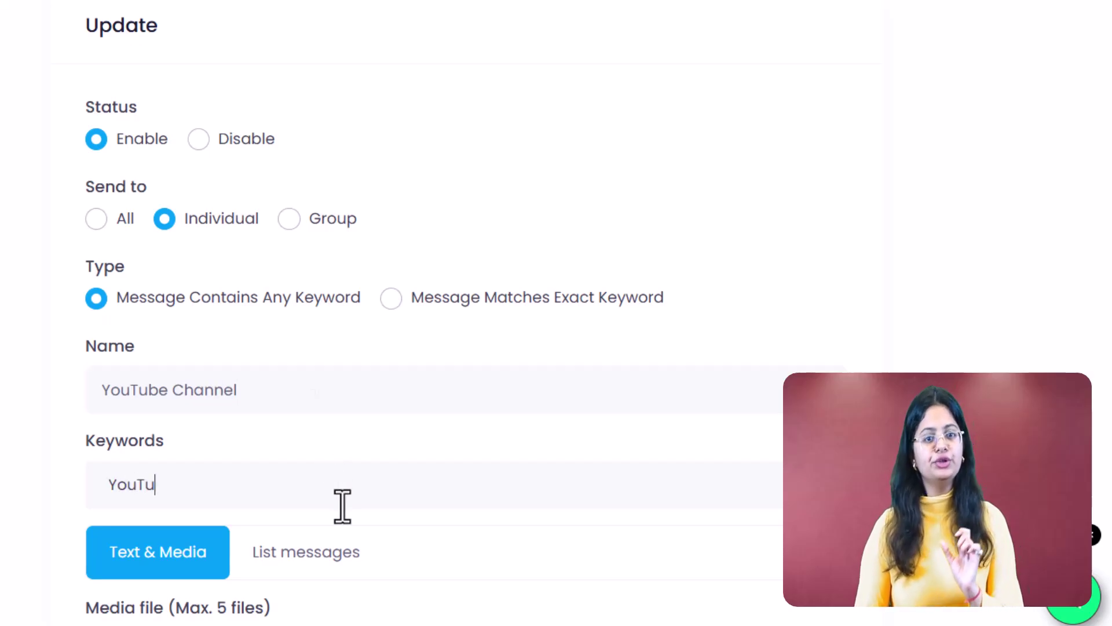
scroll(342, 506, "down", 6)
key("Return")
Attach the Saasyto image and paste the YouTube link as the reply caption
left_click(259, 360)
key("Escape")
left_click(228, 464)
type("Here's the link to our YouTube Channel: https://www.youtube.com/@Saasyto")
scroll(228, 464, "down", 3)
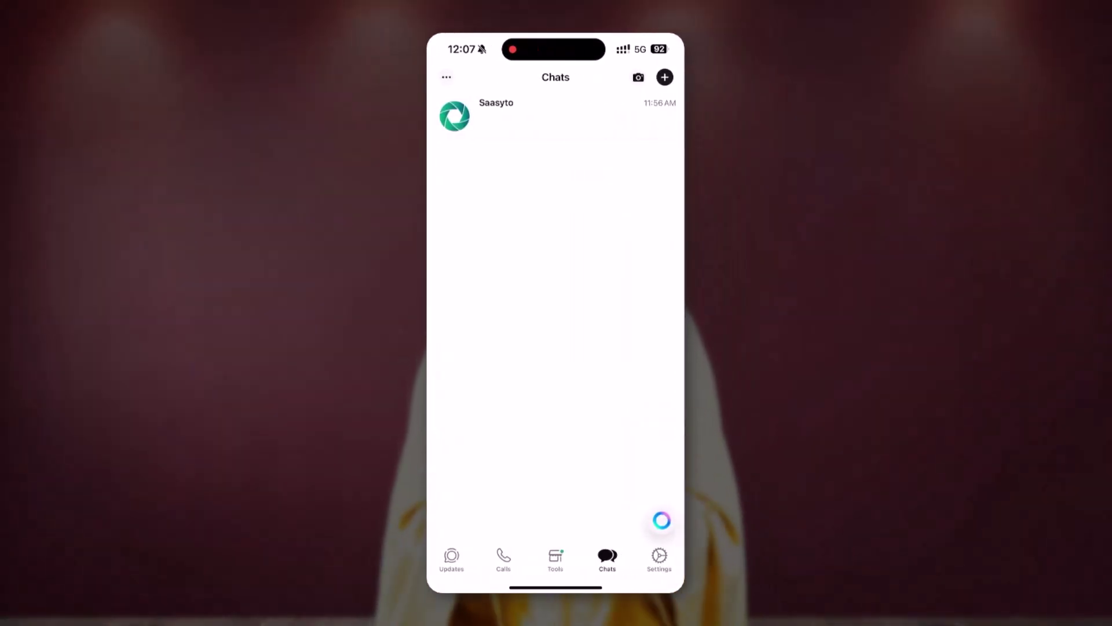
Send the Saasyto chat 'Hi sir! Please send me your YouTube link' and 'Hey I need the link to your YouTube channel'
left_click(521, 116)
left_click(585, 560)
type("Hi sir")
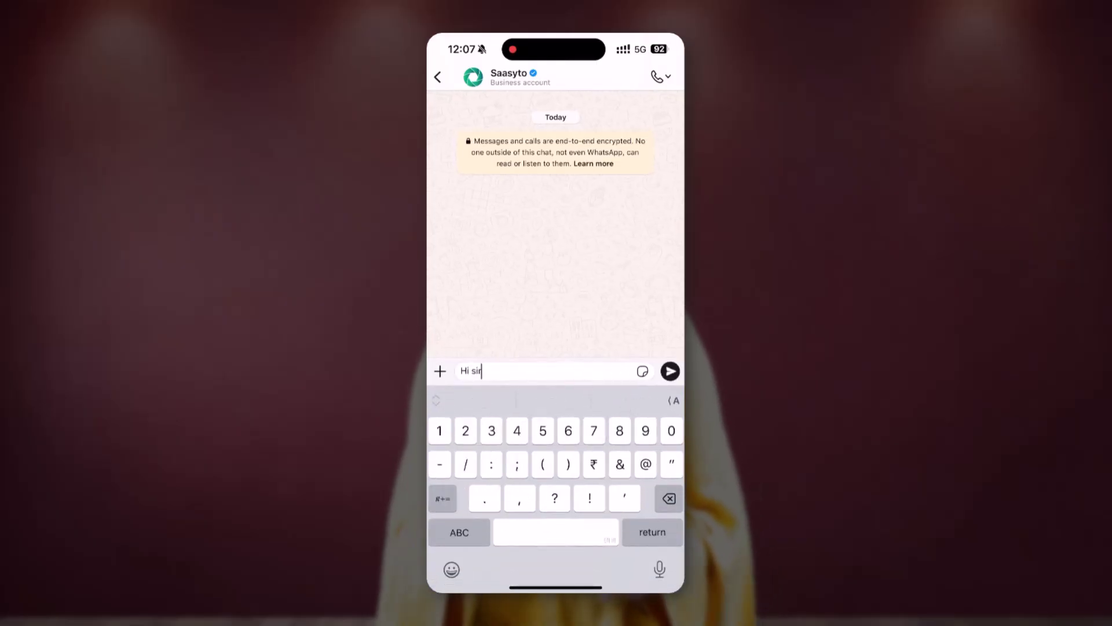
type("! Please send me your YouTube link")
left_click(671, 371)
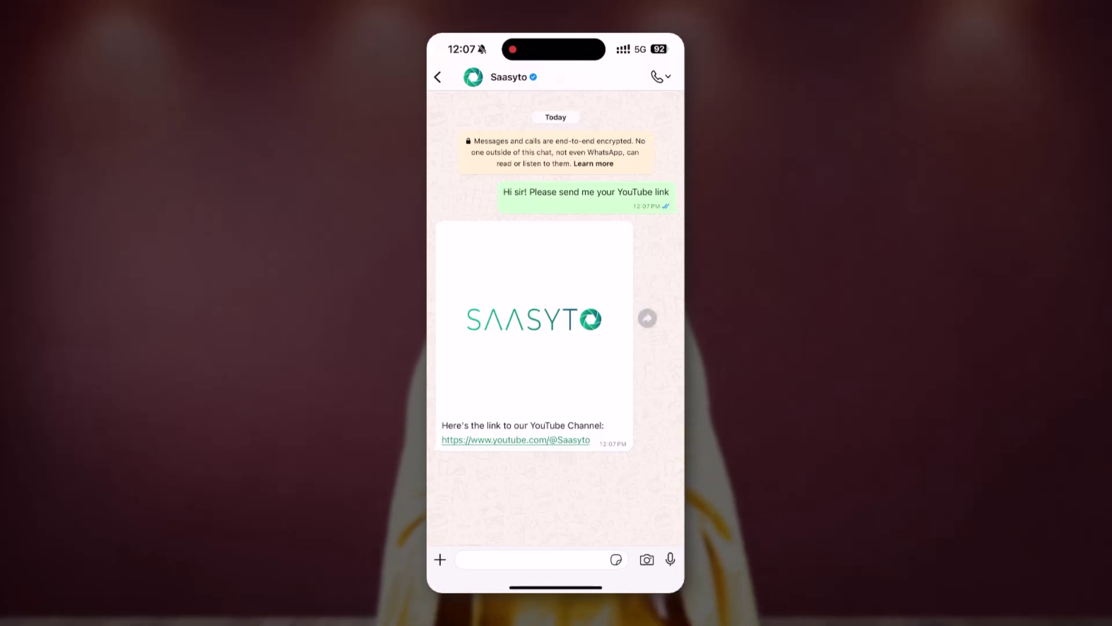
left_click(530, 560)
type("Hey I need the")
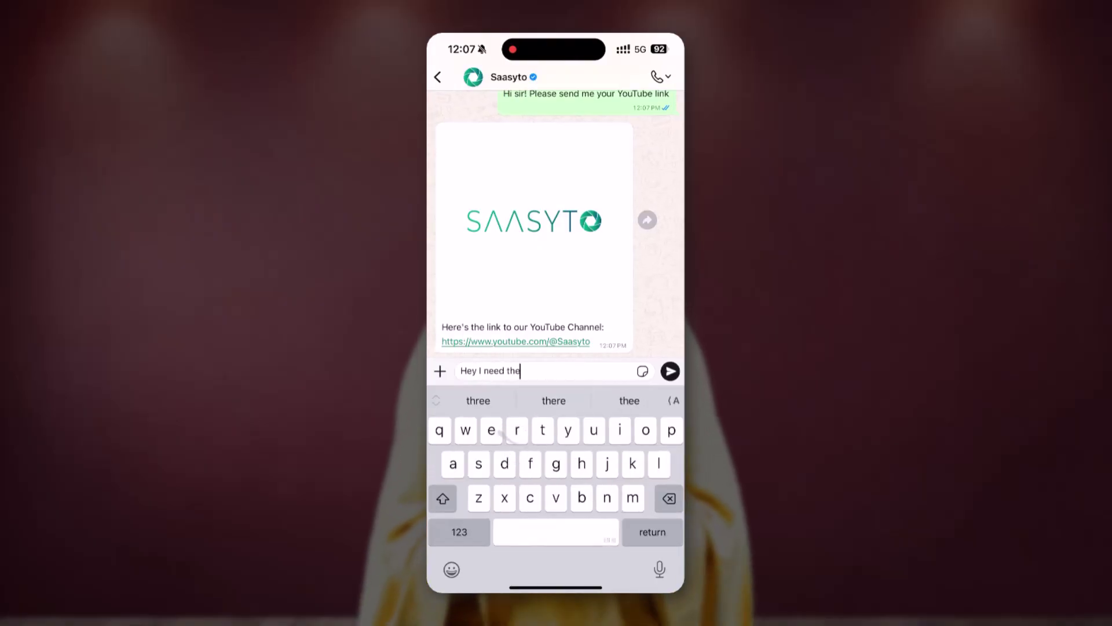
type(" link to your YouTube channel")
left_click(670, 370)
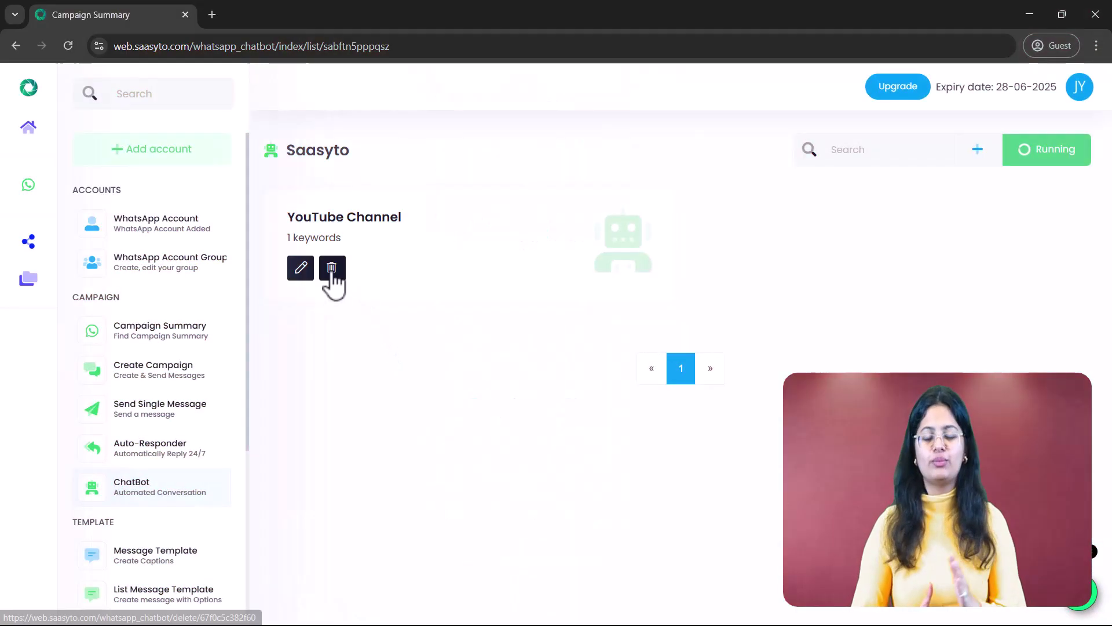
Delete the YouTube Channel item and start a new individual-chat, exact-keyword-match item
left_click(332, 269)
left_click(619, 137)
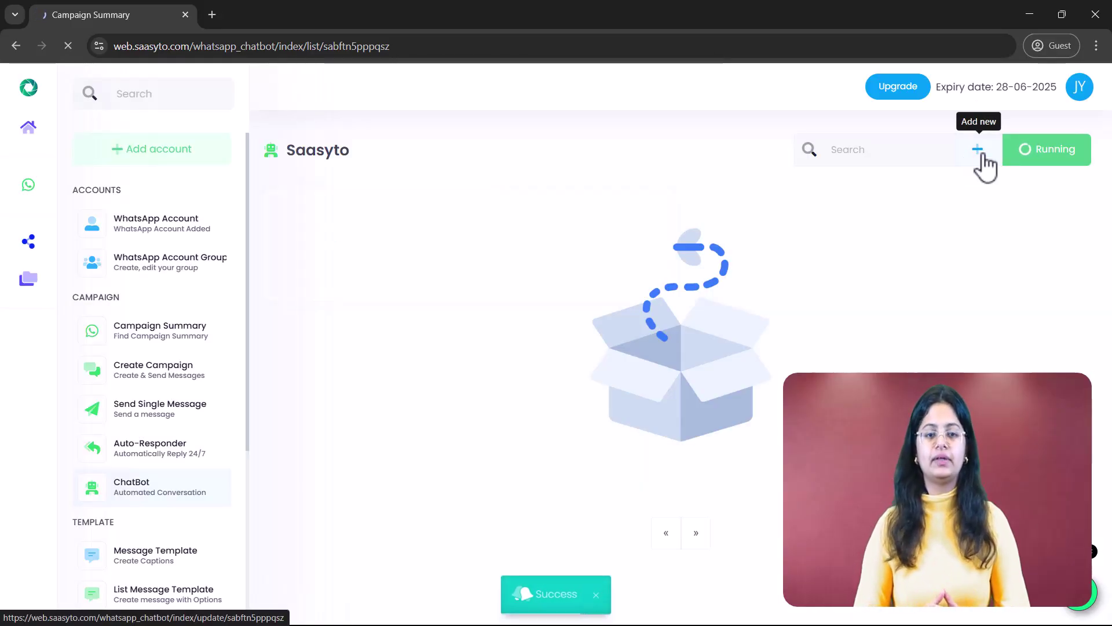
left_click(979, 152)
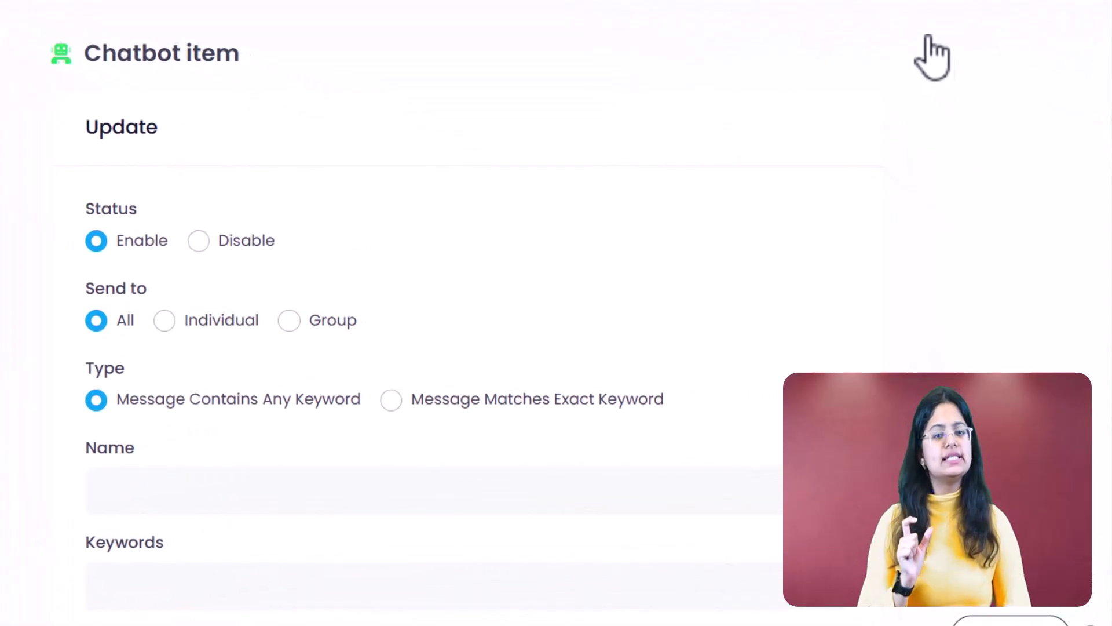
left_click(162, 320)
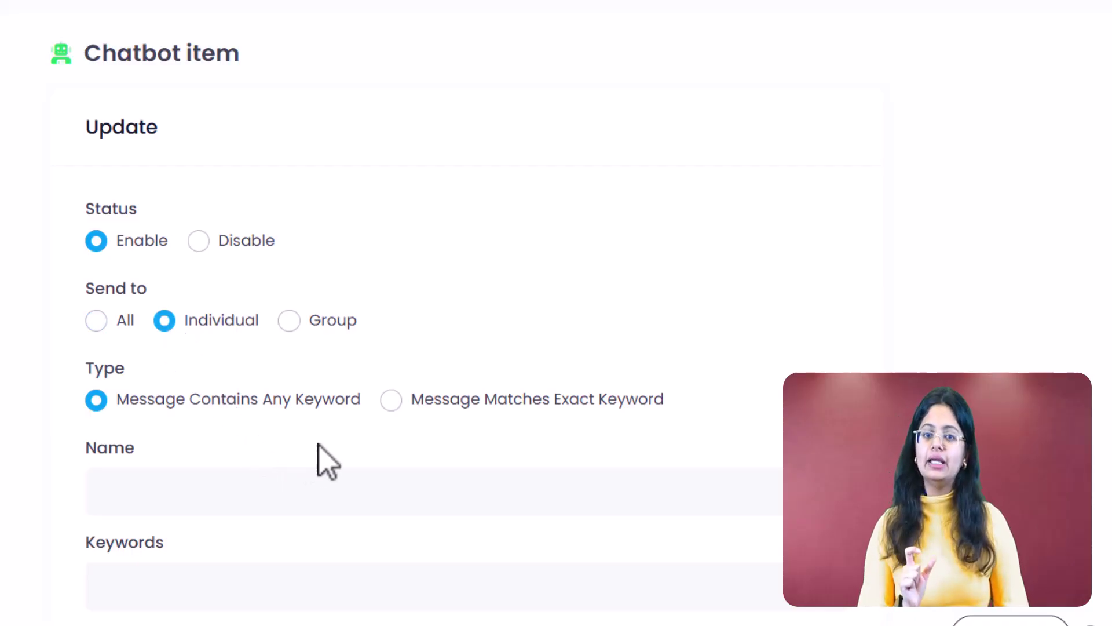
left_click(390, 400)
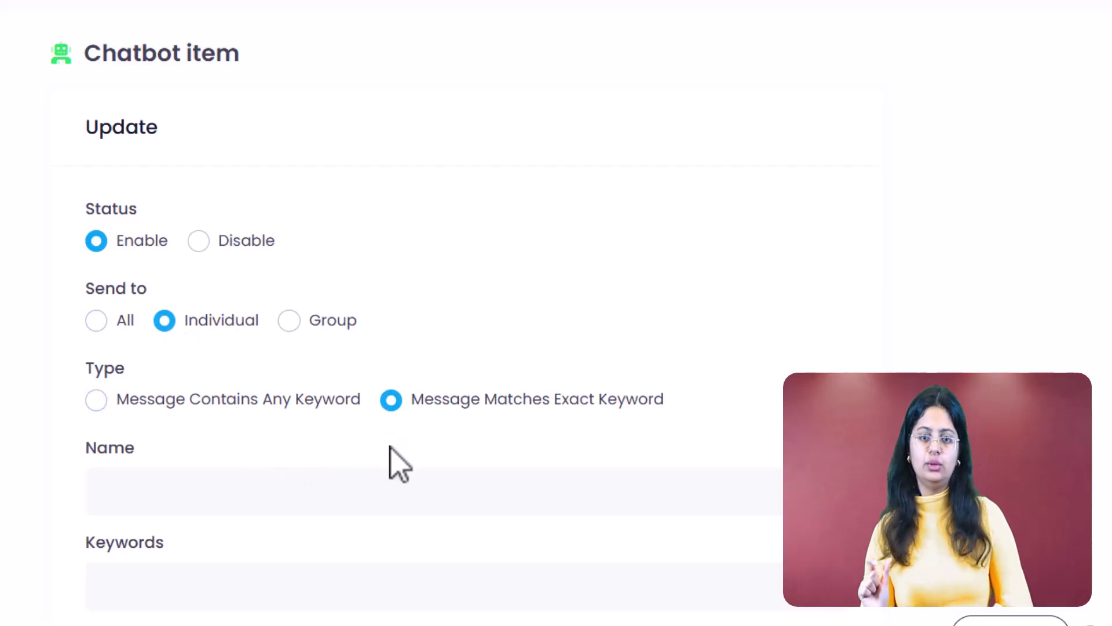
scroll(399, 464, "down", 6)
Name it 'YouTube Link' with keywords 'Link of YouTube channel' and 'YouTube Channel Link'
left_click(498, 89)
type("YouTube Link")
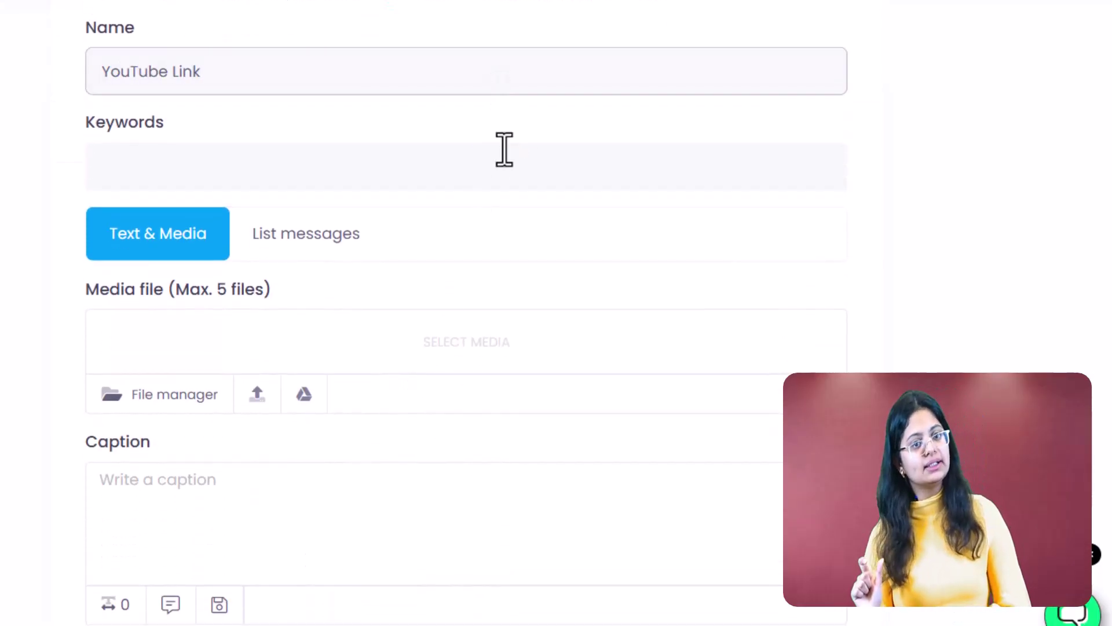
left_click(504, 149)
type("Link of YouTube ch")
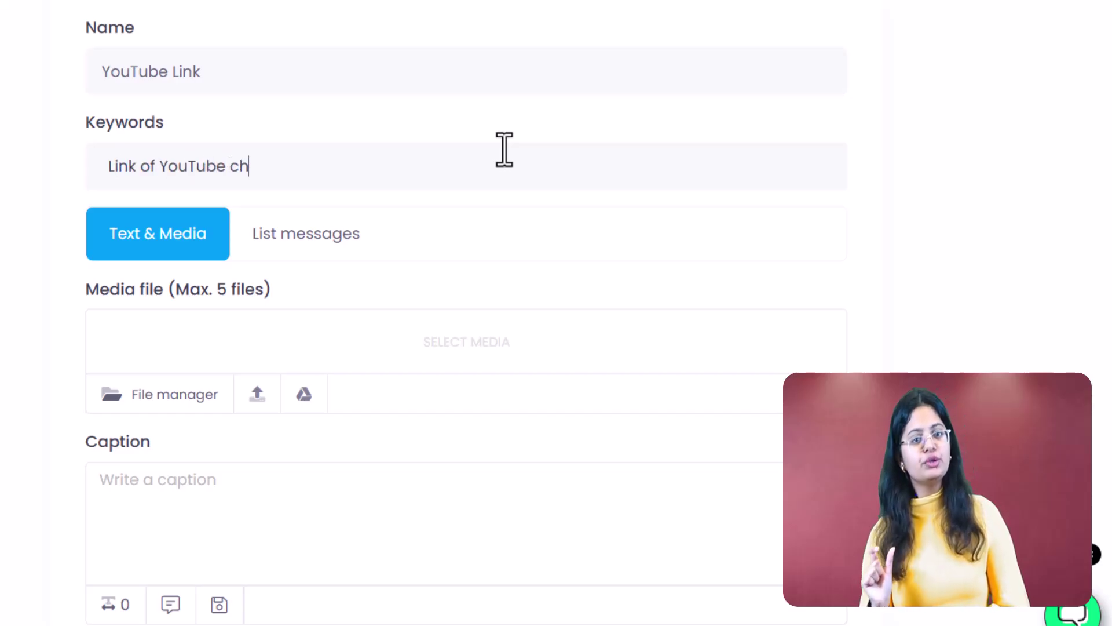
type("annel")
key("Return")
type("YouTube Channel Link")
key("Return")
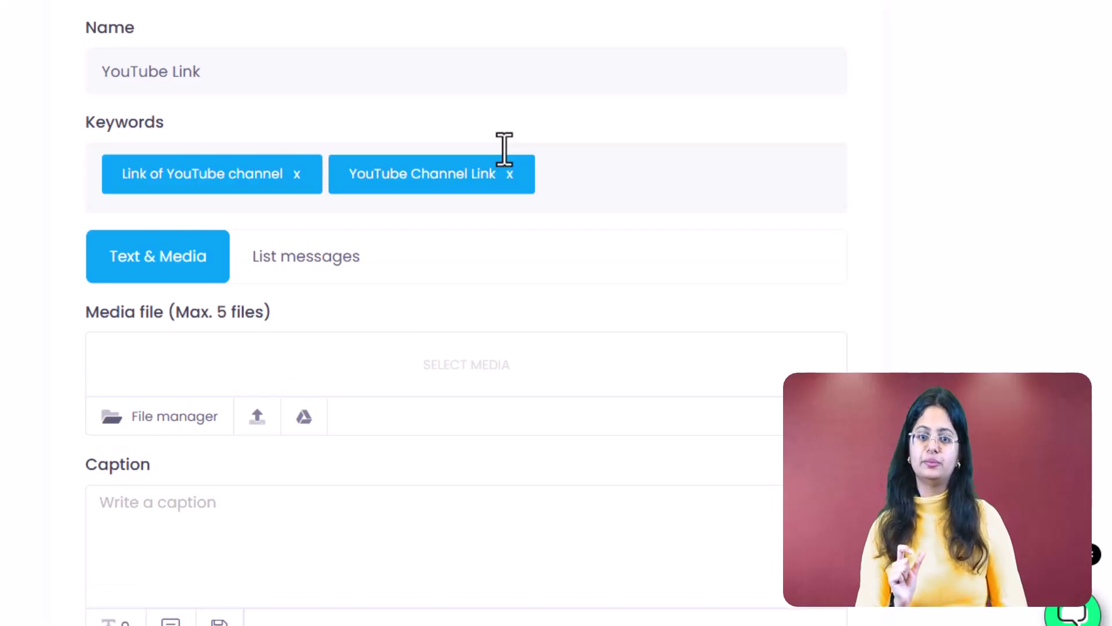
Attach Saasyto.jpeg and paste the YouTube link as the reply caption
left_click(258, 418)
double_click(274, 208)
scroll(248, 348, "down", 4)
left_click(243, 298)
type("Here's the link to our YouTube Channel: https://www.youtube.com/@Saasyto")
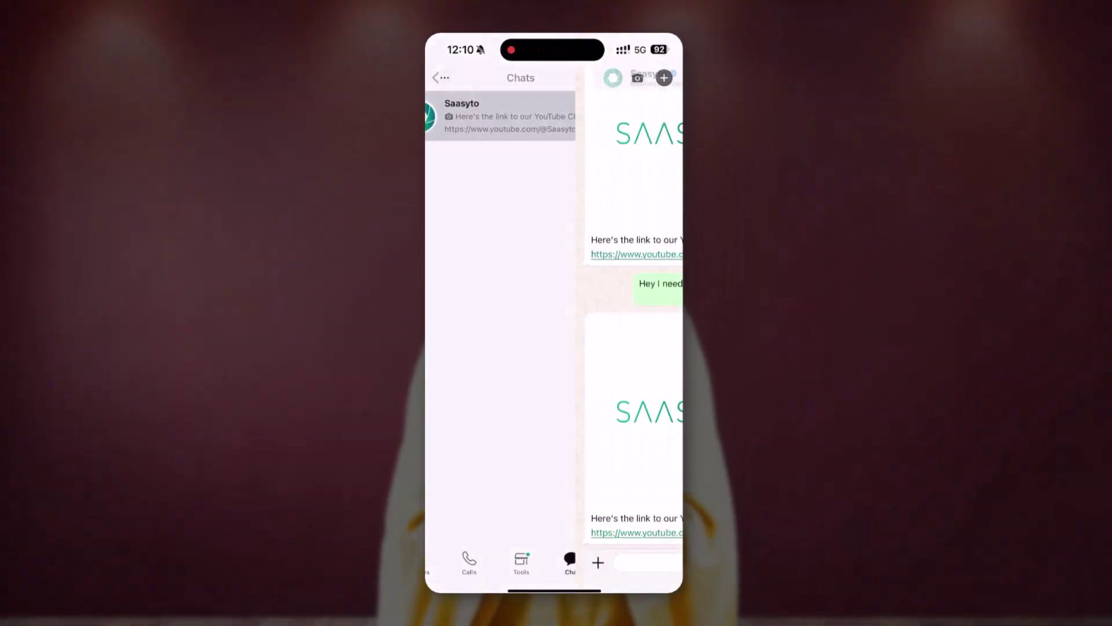
Send the Saasyto chat 'Hello sir! Please send me your YouTube channel link'
left_click(522, 373)
type("Hello sir! Please send me")
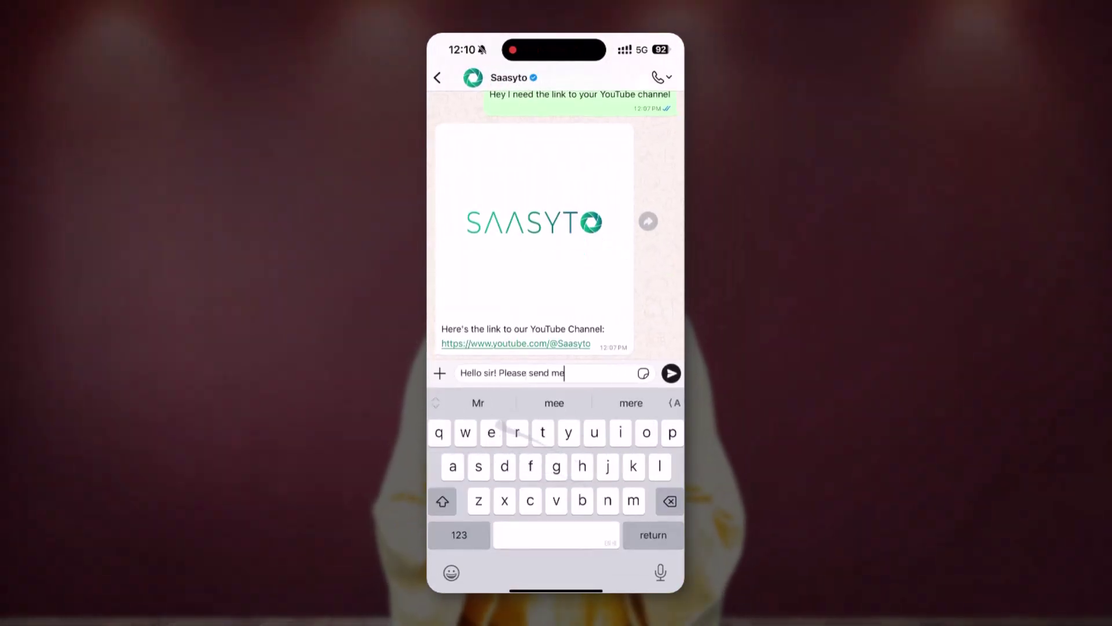
type(" your YouTube channel link")
left_click(670, 371)
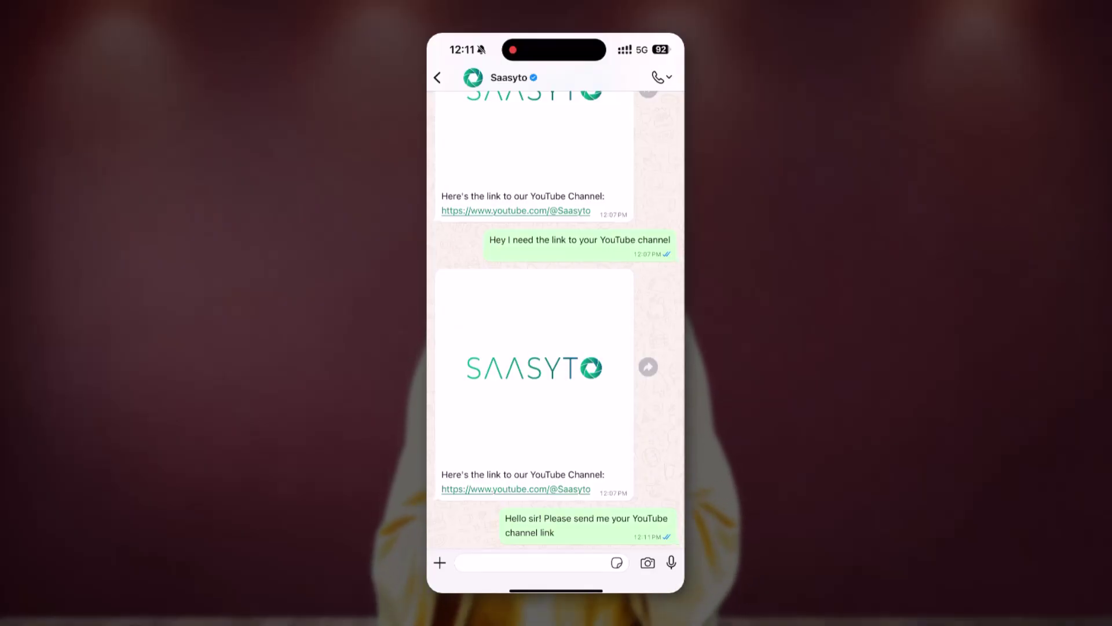
left_click(533, 563)
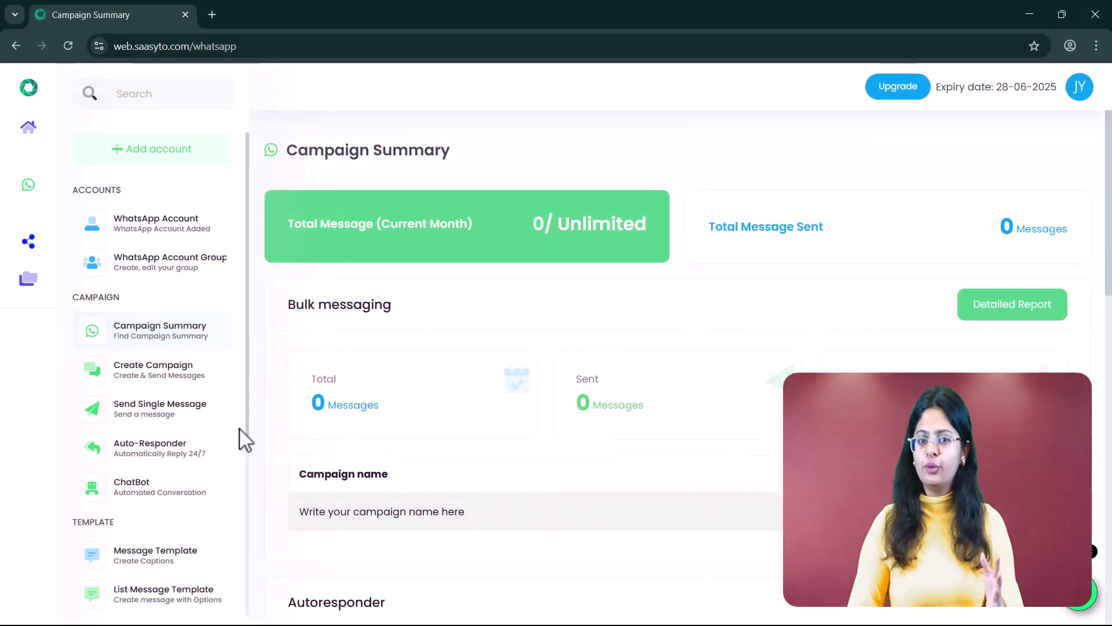
Open Group Grabber and select the Saasyto WhatsApp account to list its groups
scroll(238, 464, "down", 4)
left_click(224, 485)
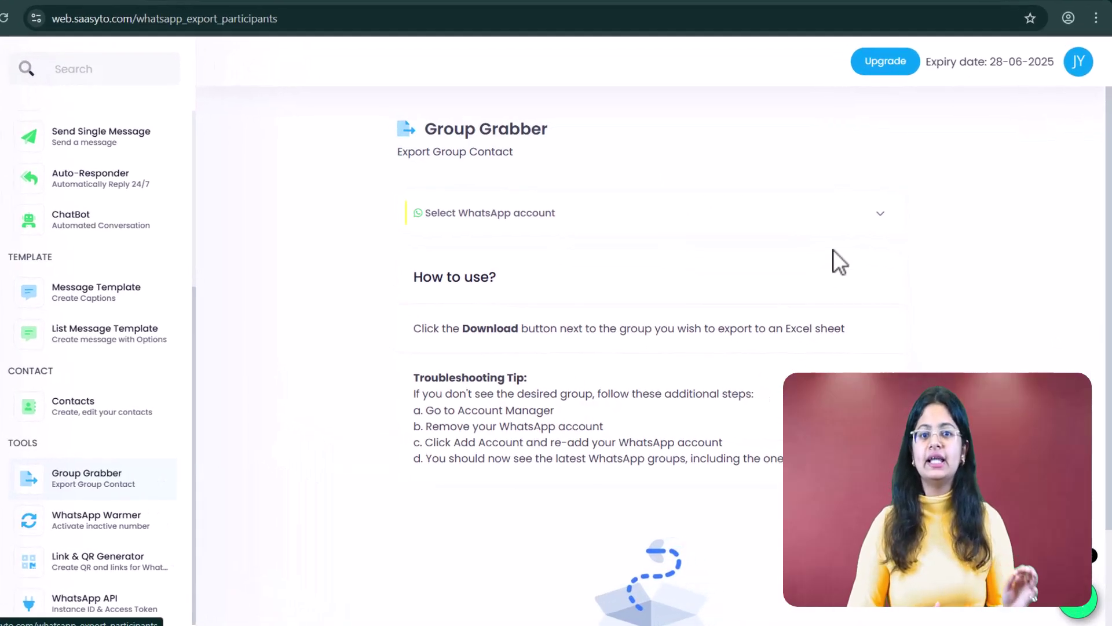
left_click(892, 232)
left_click(782, 223)
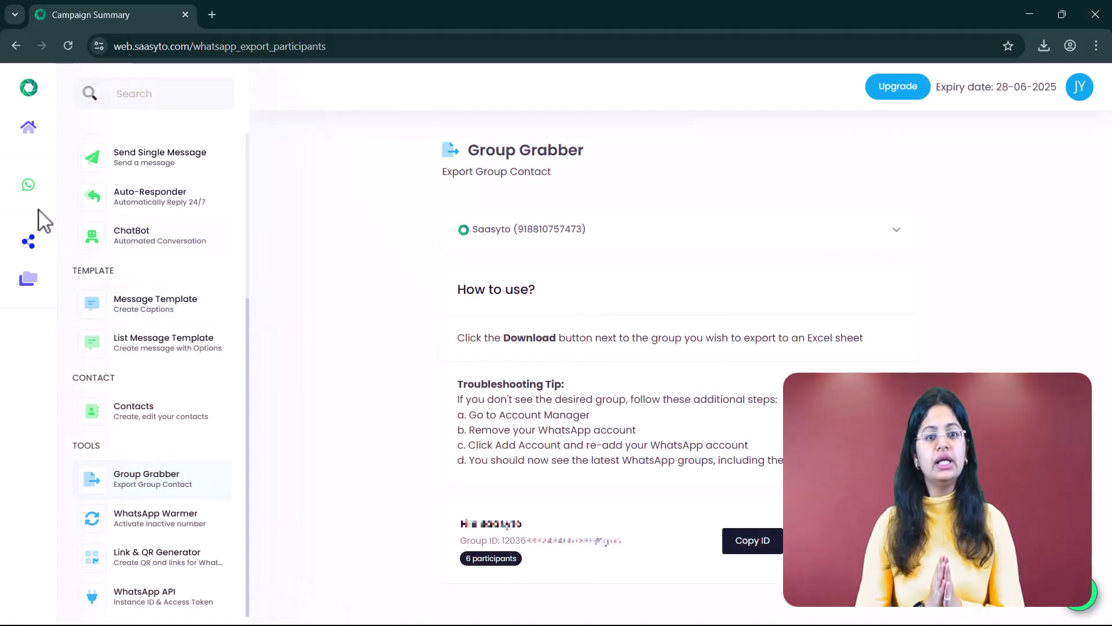
mouse_move(156, 212)
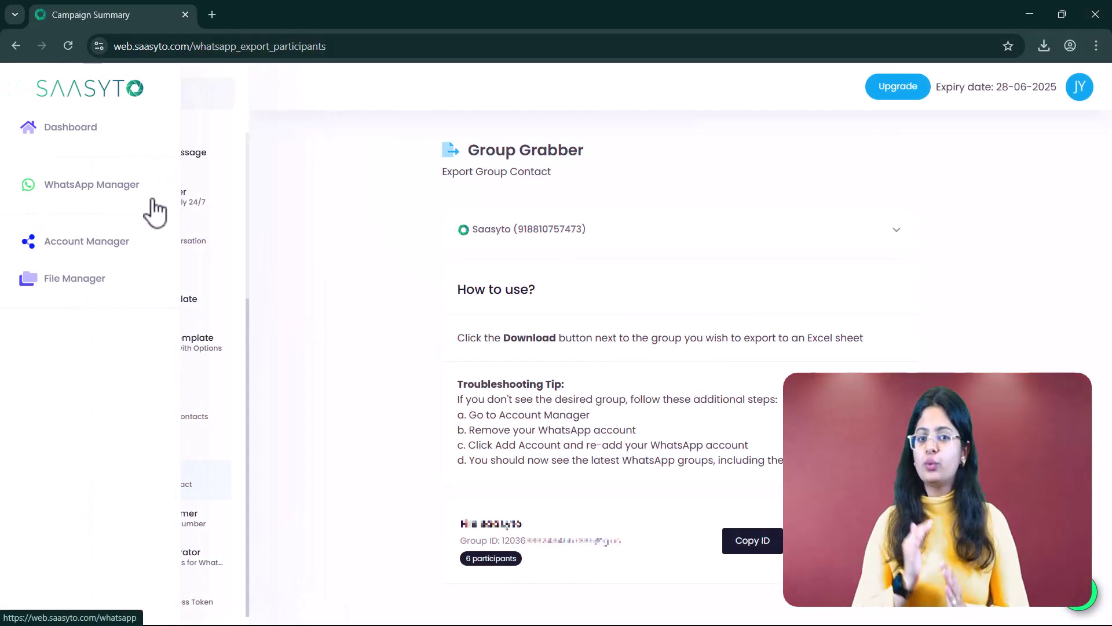
Create a new WhatsApp Warmer with all accounts selected
left_click(213, 521)
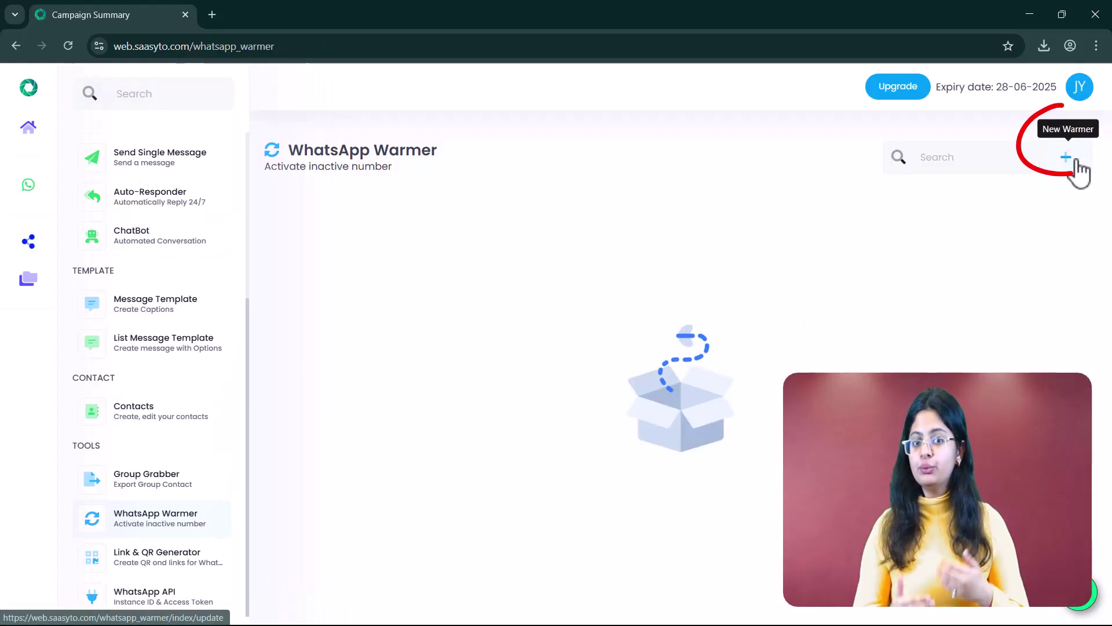
left_click(1070, 162)
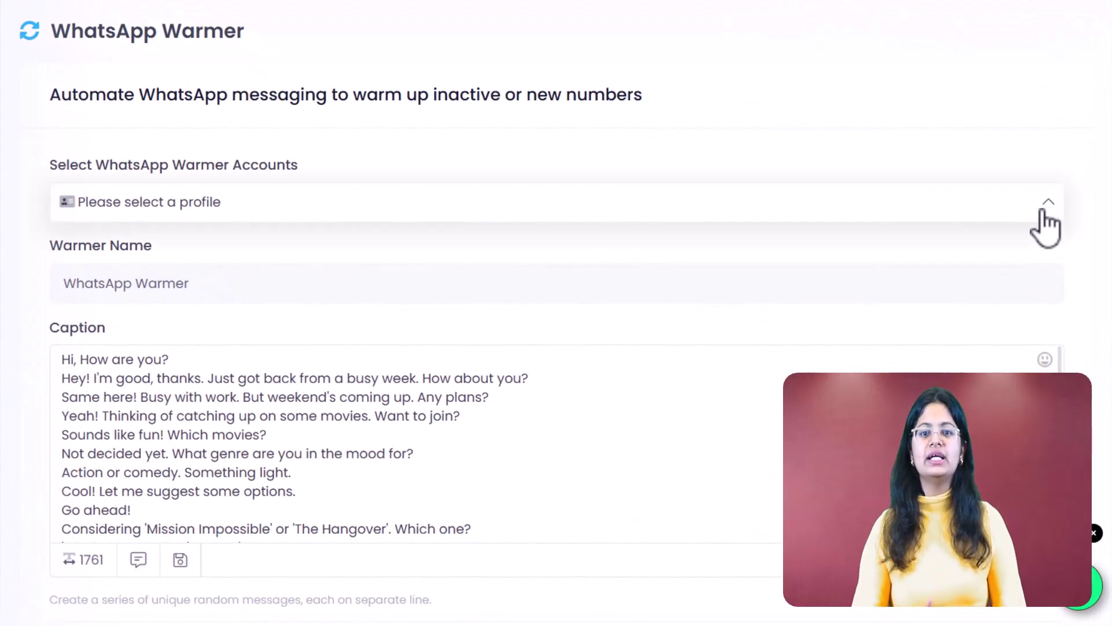
left_click(1055, 288)
left_click(973, 253)
left_click(1085, 286)
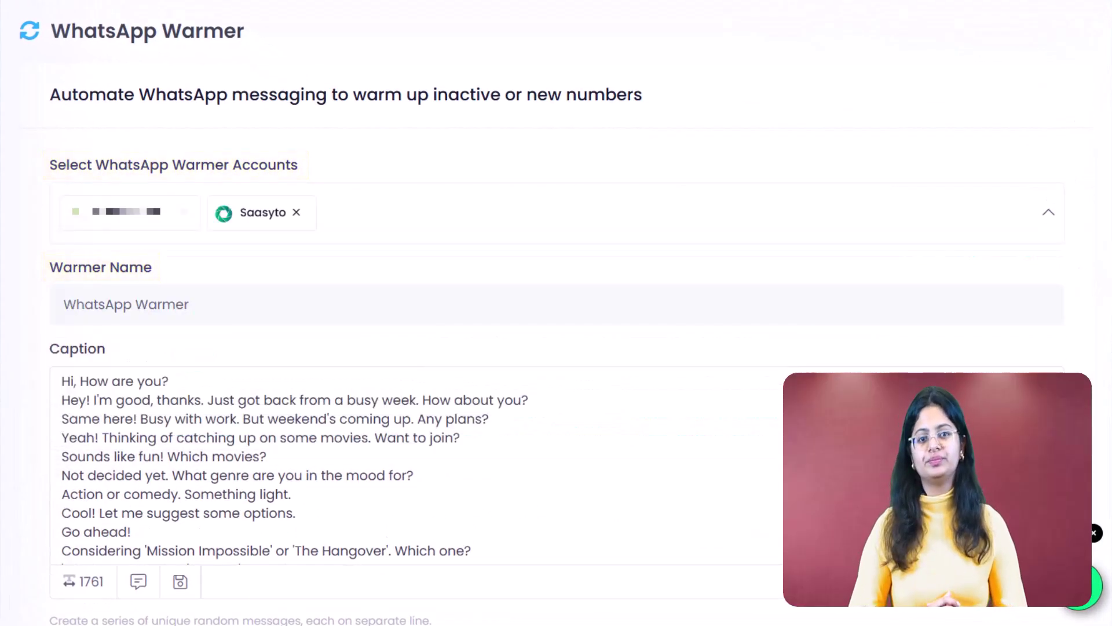
Set the warmer's post time to 20 April 2025, 05:39 PM
scroll(556, 348, "down", 8)
left_click(220, 344)
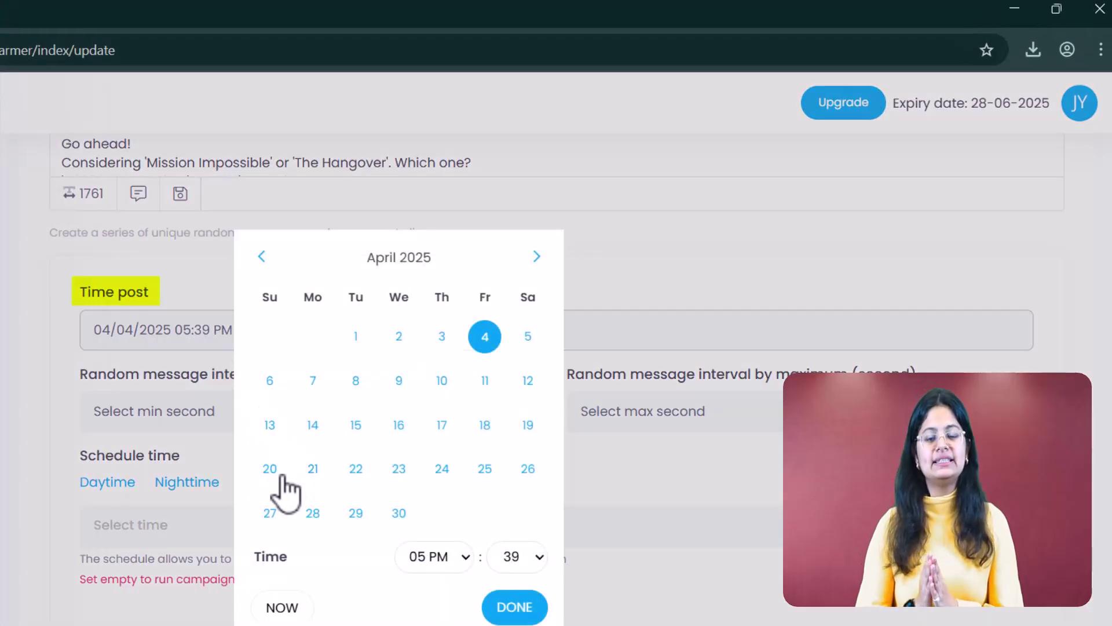
left_click(270, 469)
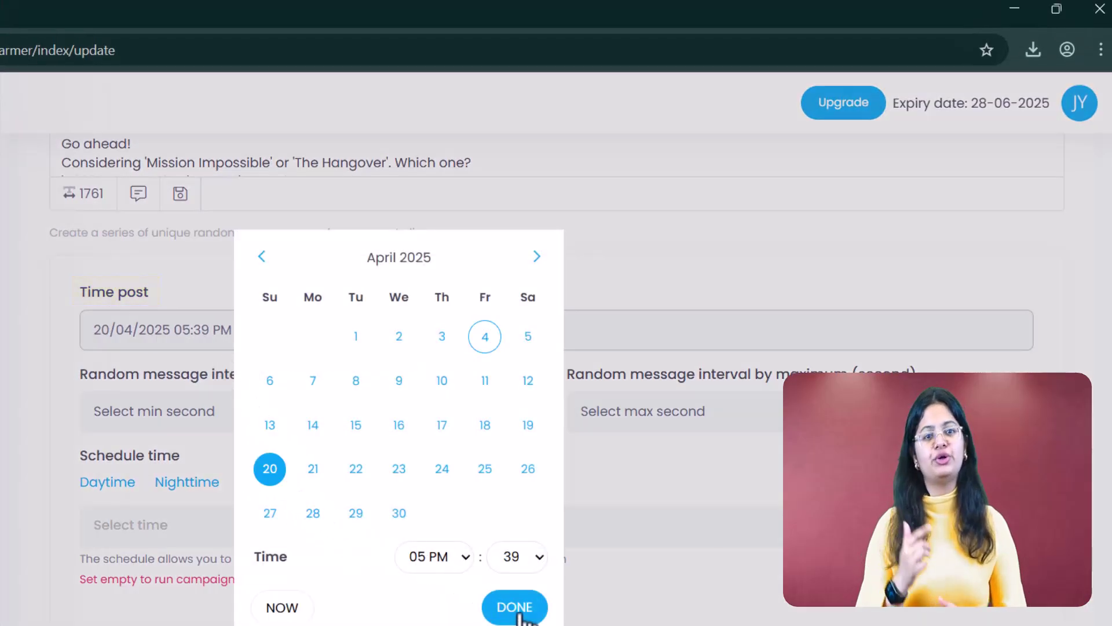
left_click(515, 608)
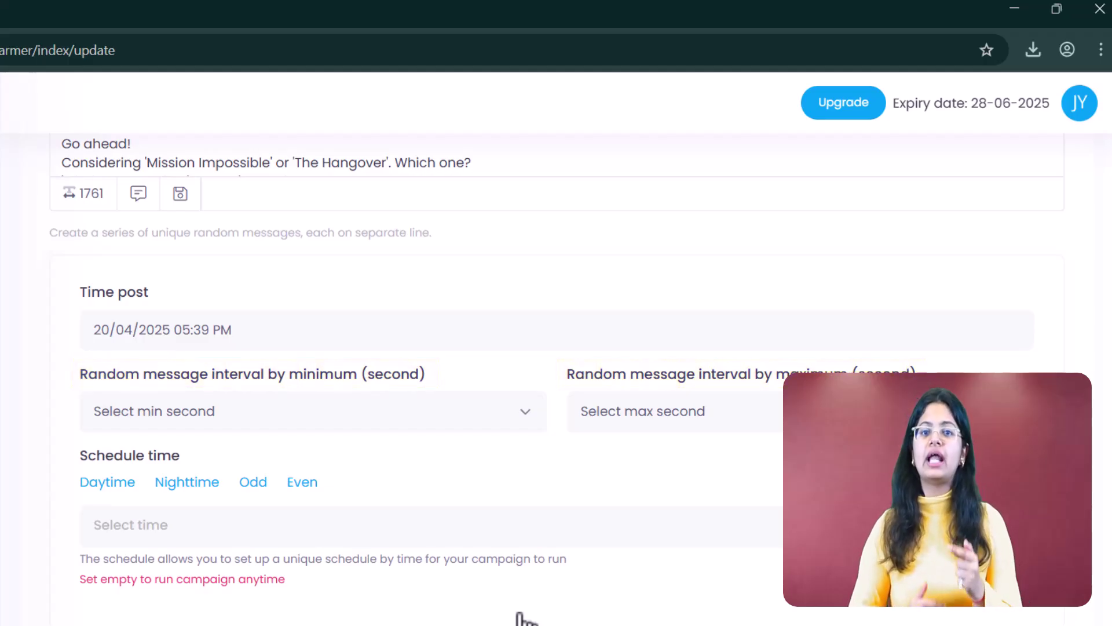
Set the message interval to a minimum of 120 and maximum of 180 seconds
left_click(511, 406)
scroll(398, 275, "down", 20)
scroll(398, 276, "down", 3)
left_click(390, 267)
left_click(699, 410)
scroll(665, 170, "down", 20)
scroll(665, 169, "down", 7)
left_click(642, 117)
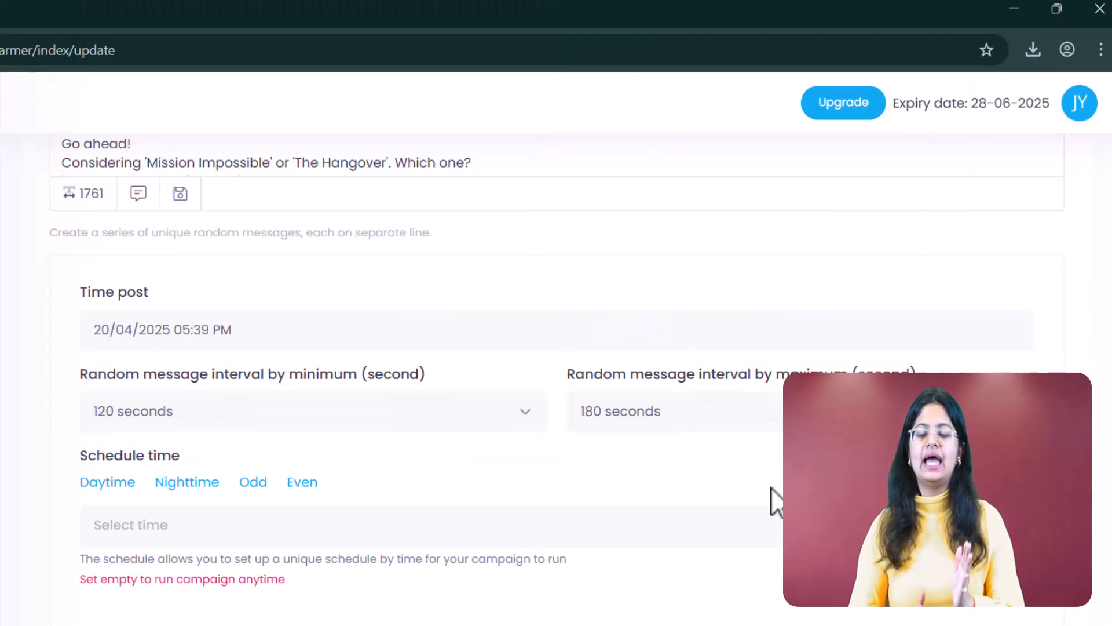
Schedule the WhatsApp Warmer into the warmer list and confirm changing its start/pause status
left_click(984, 555)
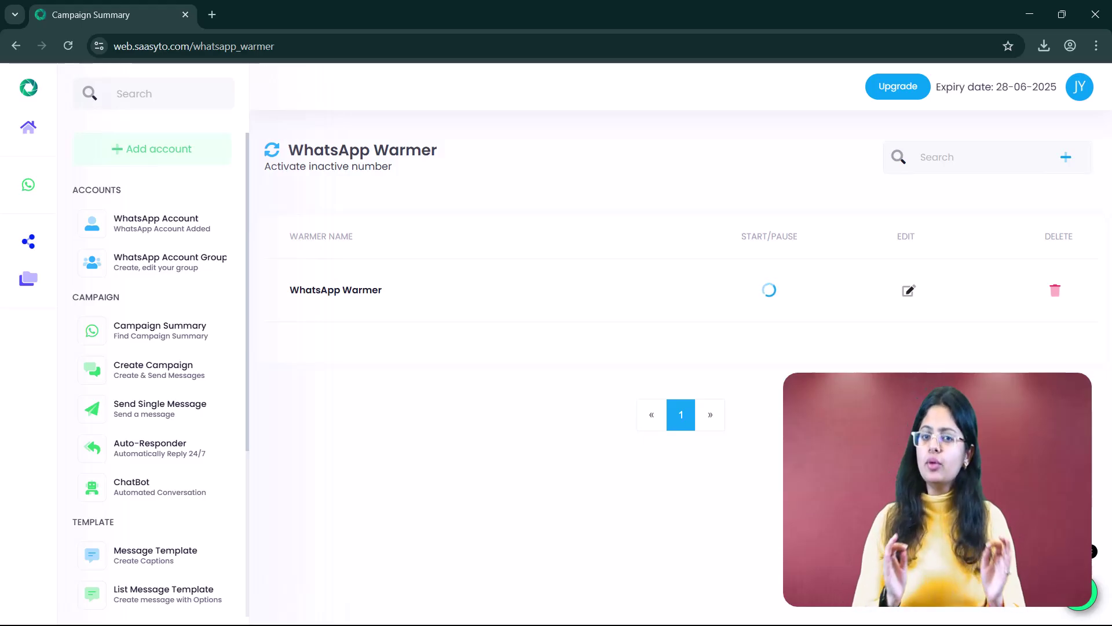
left_click(770, 293)
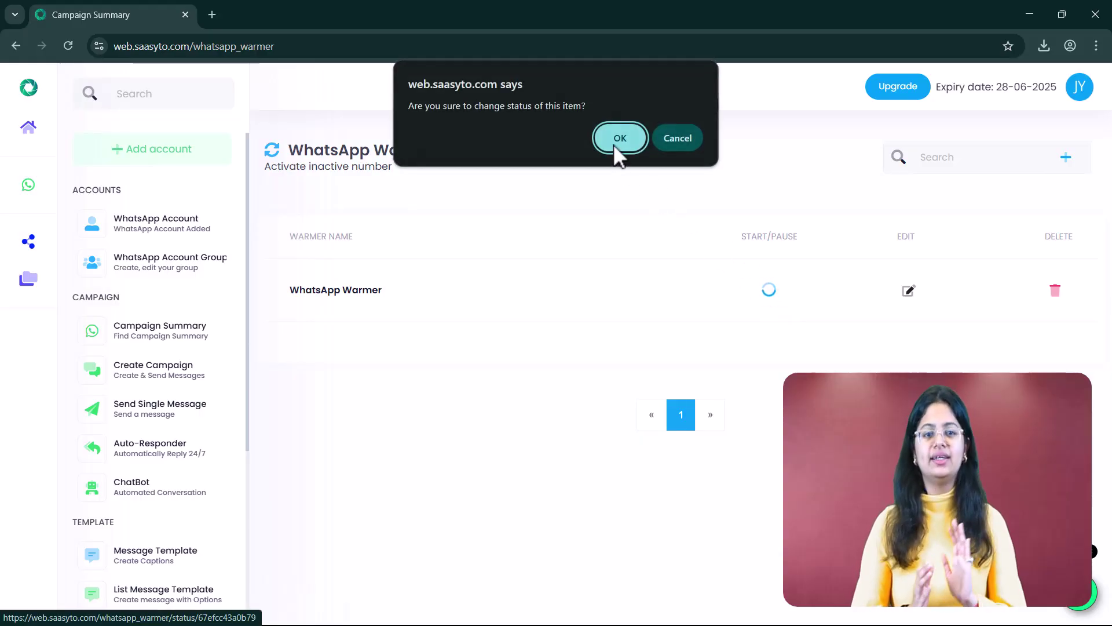